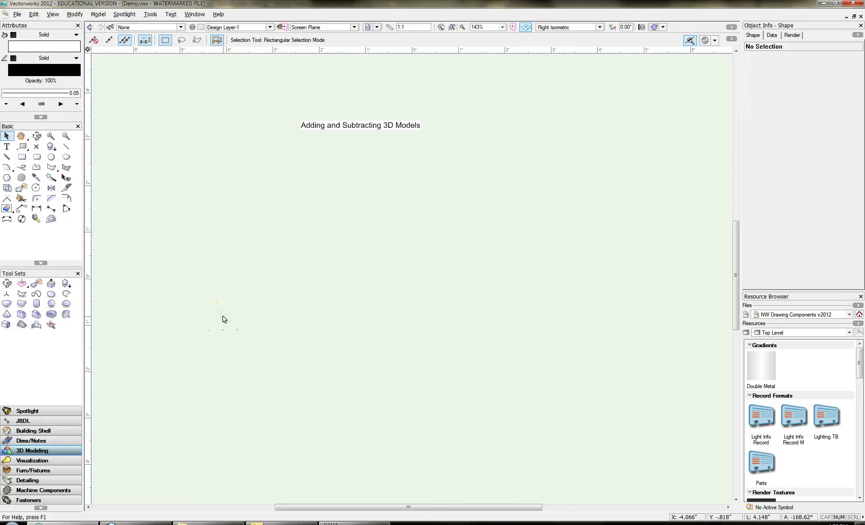
Draw a rectangle about 3.26" wide and 3.76" high below the title text.
click(235, 276)
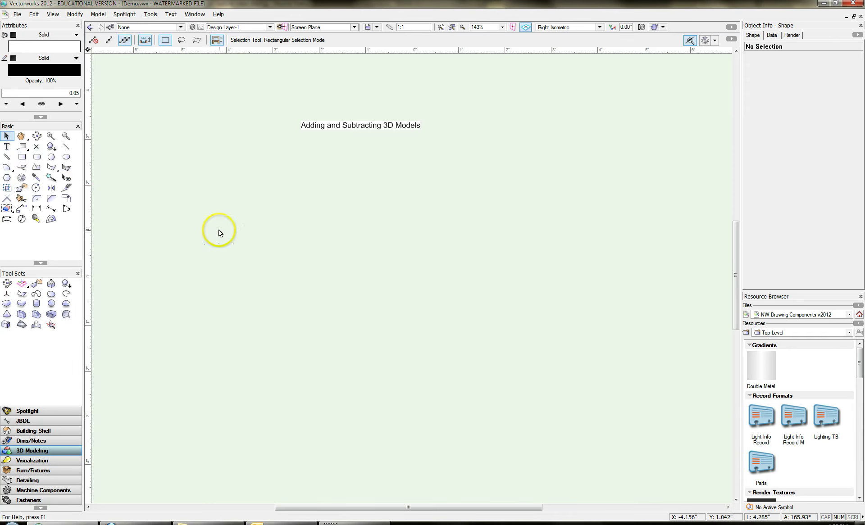
click(24, 157)
click(321, 161)
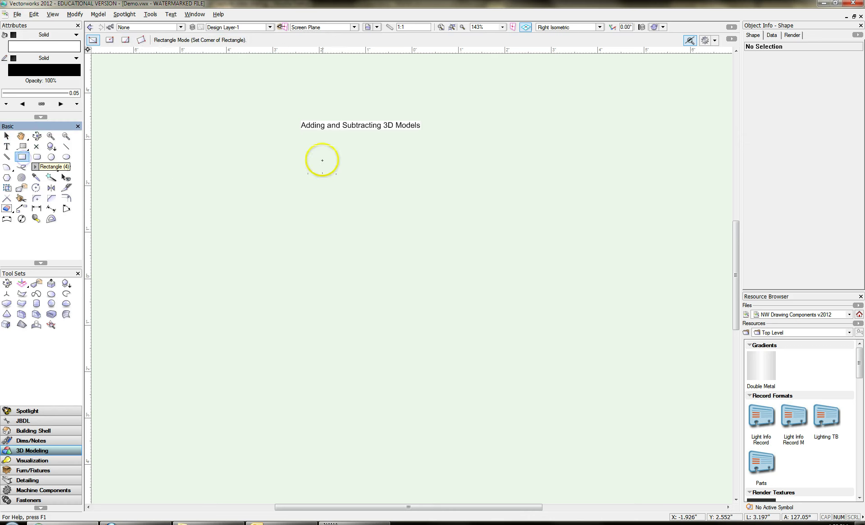
click(421, 284)
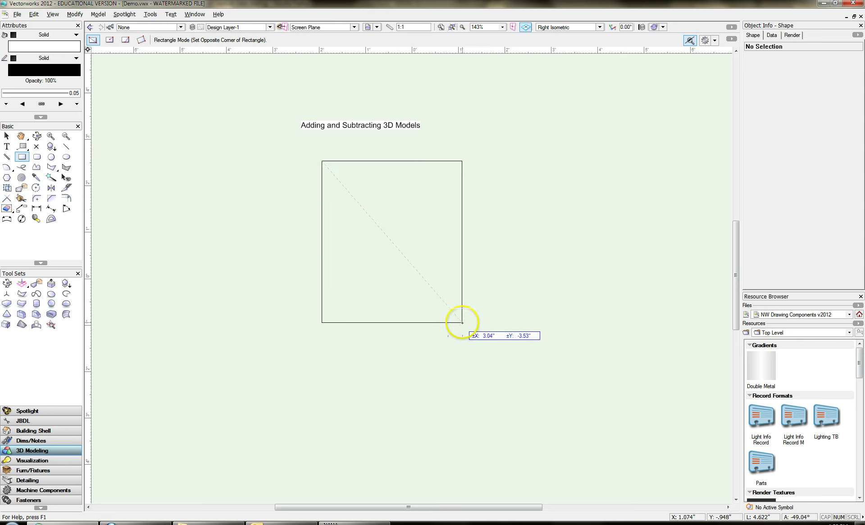
click(472, 335)
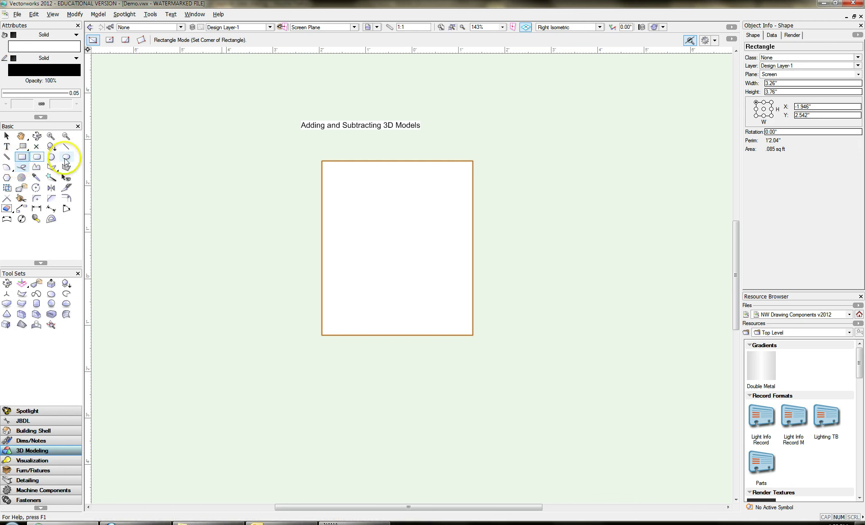
Draw a circle with a radius of about 0.172" outside the rectangle, near its upper-right corner.
click(52, 159)
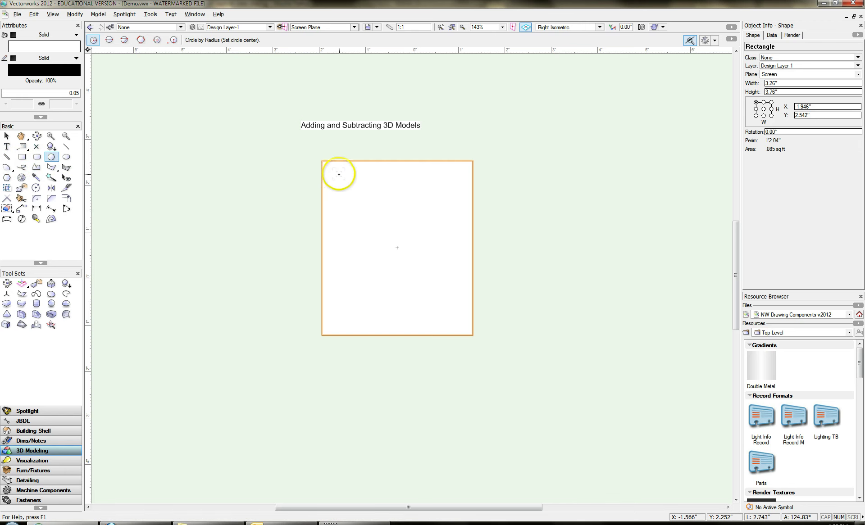
click(339, 175)
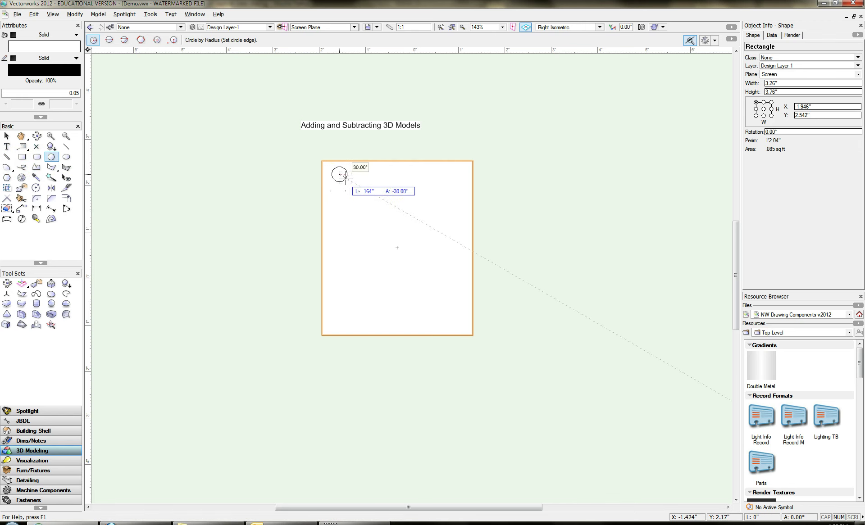
click(340, 174)
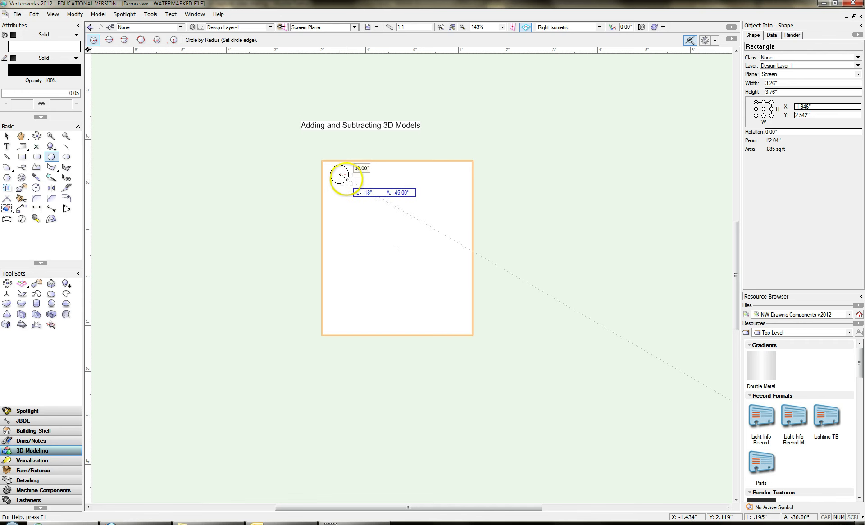
click(345, 179)
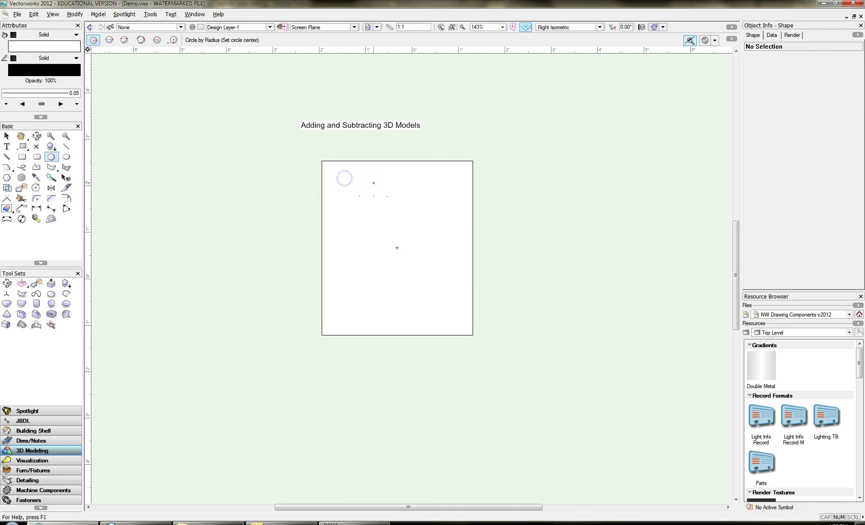
click(531, 147)
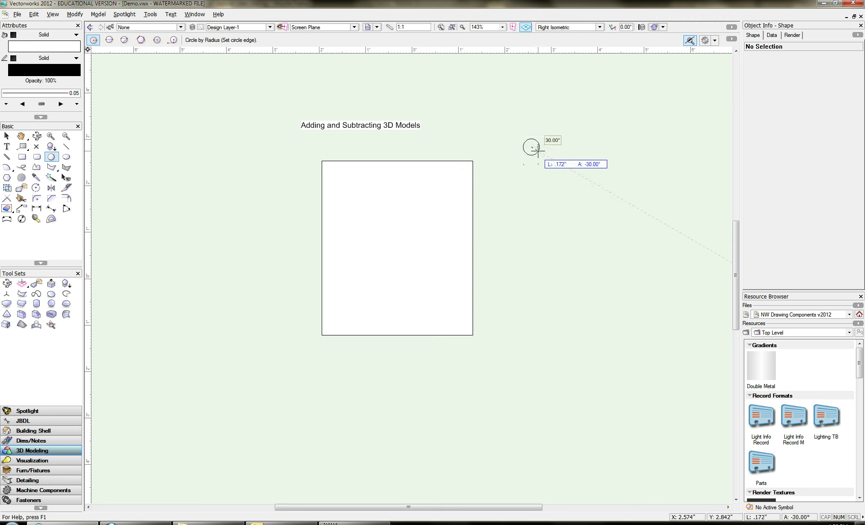
click(538, 151)
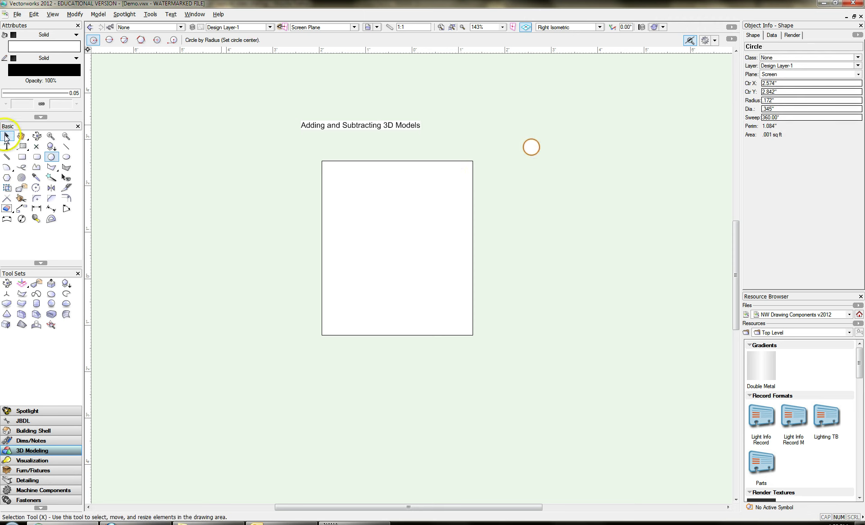
Place the circle in the rectangle and duplicate it into two columns of four circles along the left and right edges.
click(6, 137)
drag(530, 147, 450, 230)
drag(450, 230, 450, 280)
drag(450, 280, 450, 318)
drag(413, 143, 471, 359)
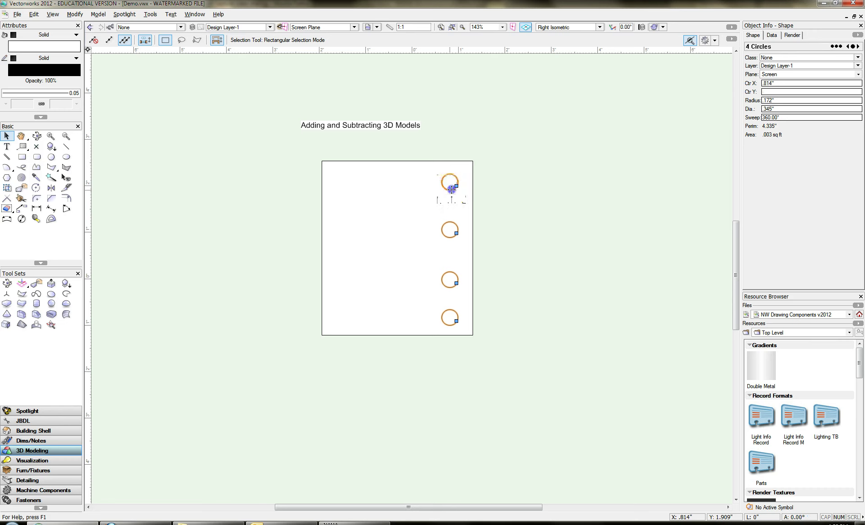
drag(450, 188, 343, 190)
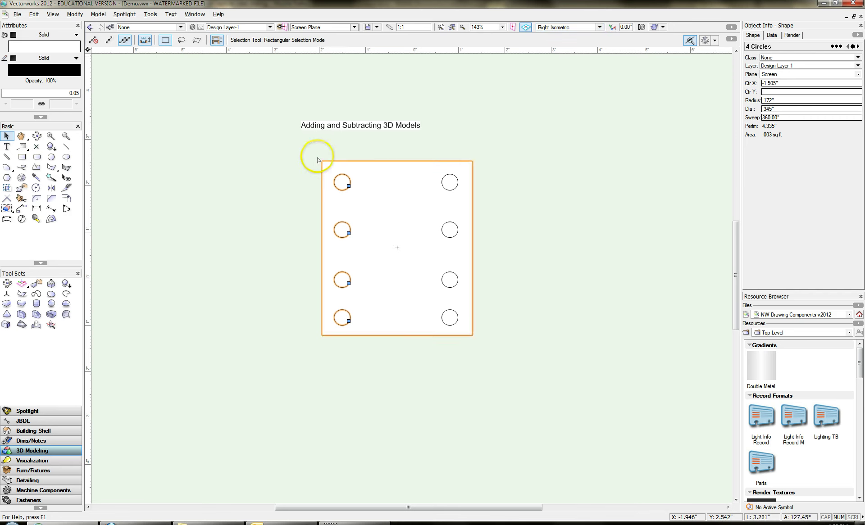
Cut the rectangle and all its circles, paste them in the Top/Plan view and position them below the title text.
drag(310, 152, 528, 372)
key(Delete)
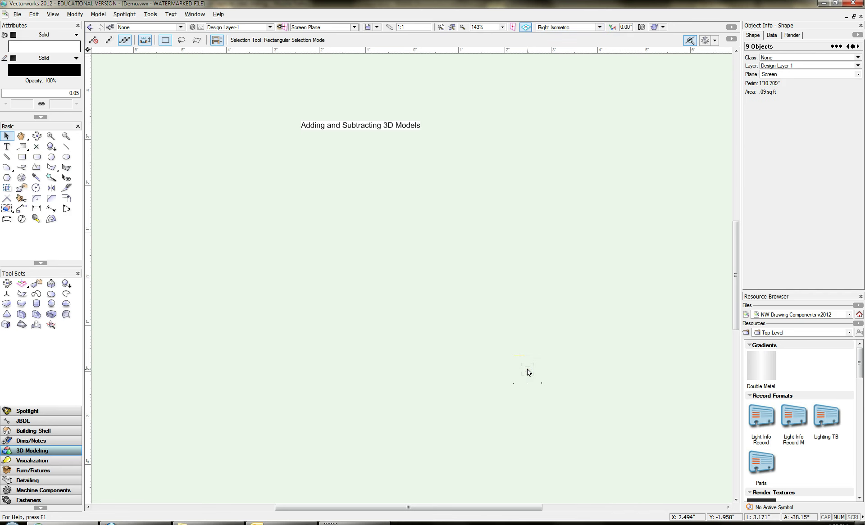
click(599, 27)
click(583, 35)
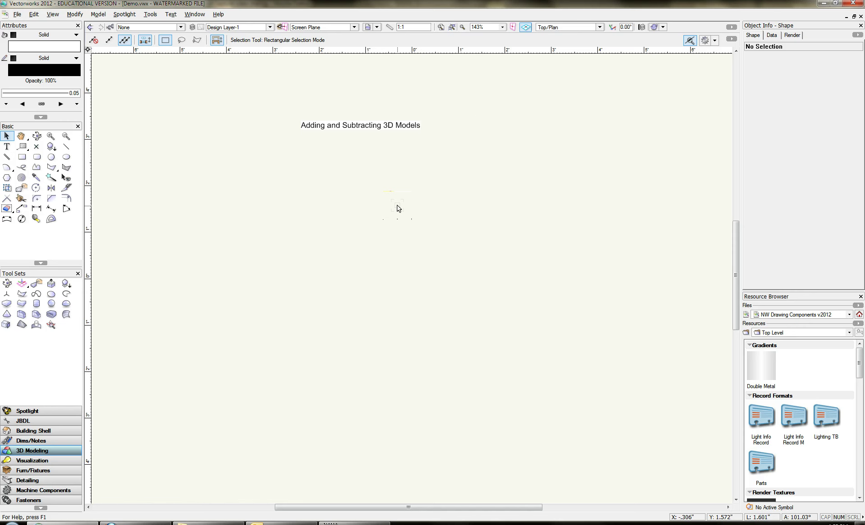
key(ctrl+z)
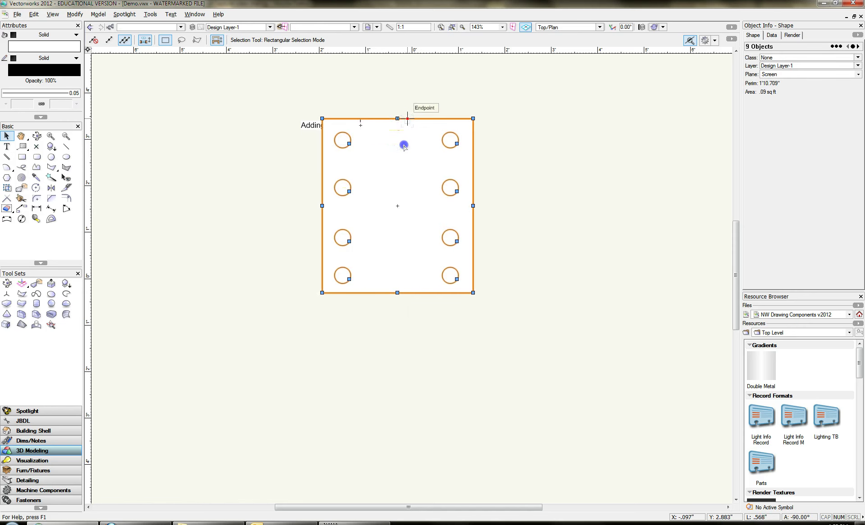
drag(404, 145, 378, 190)
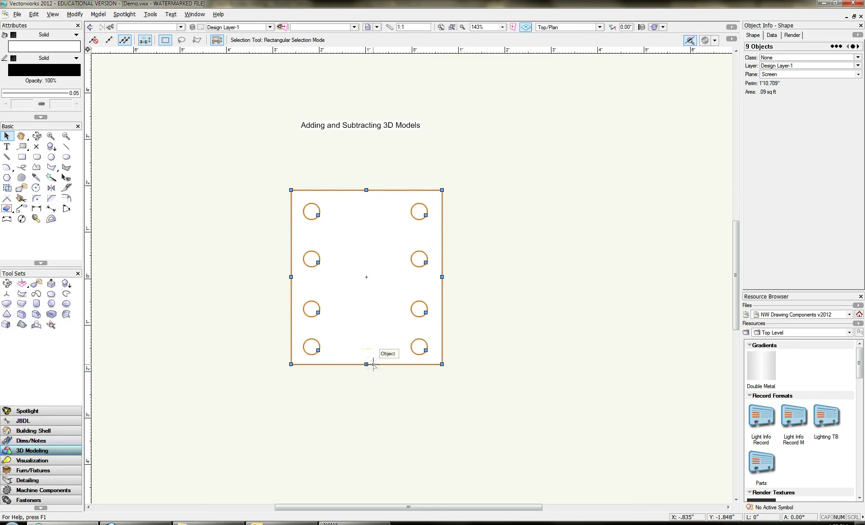
Extrude only the rectangle by 1/4" to make a plate.
click(503, 342)
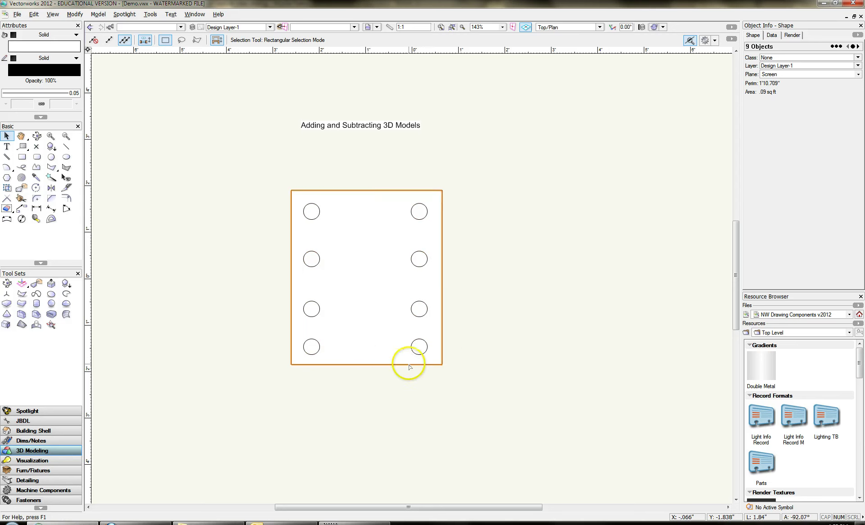
click(394, 364)
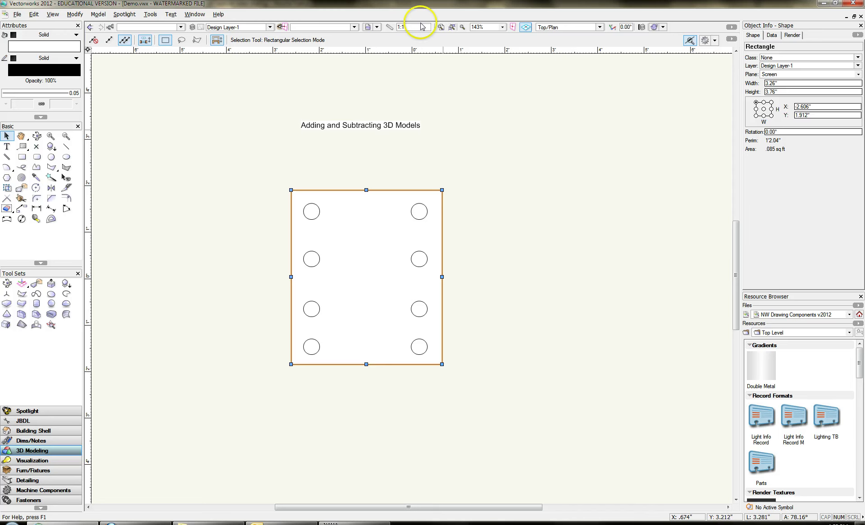
click(99, 18)
click(118, 76)
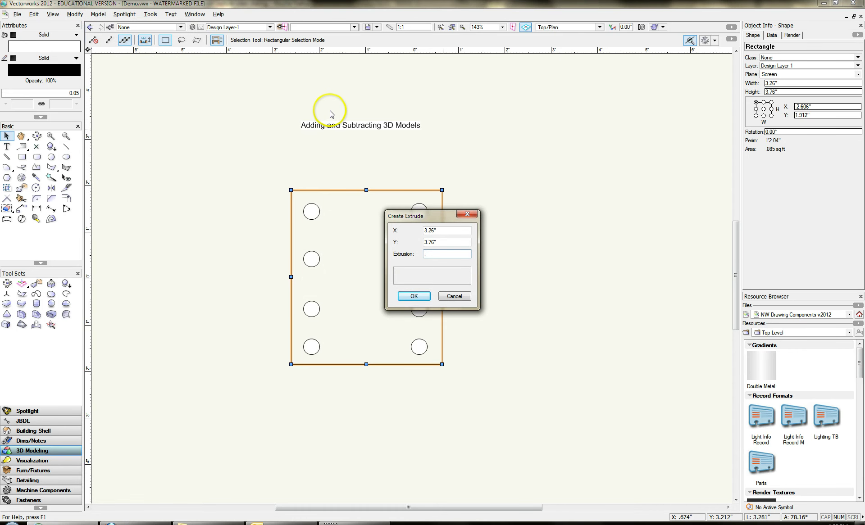
key(Return)
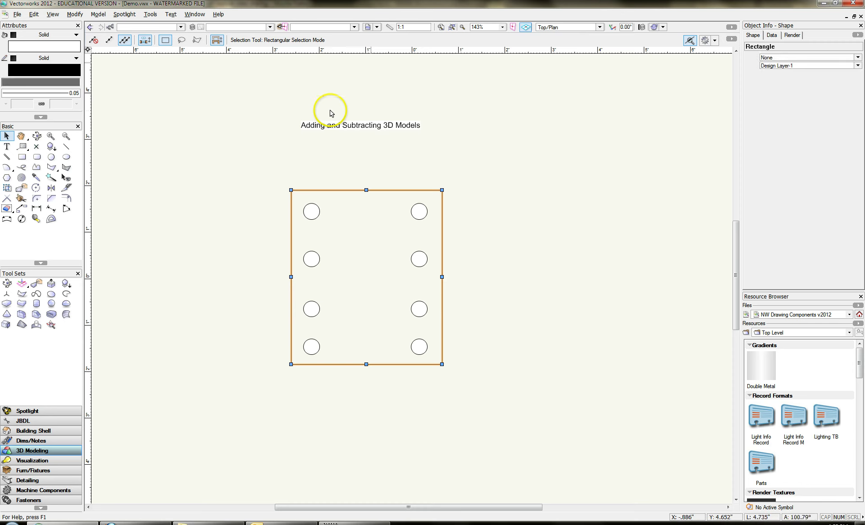
Extrude the top circle of the plate's right column by 3" in the Top/Plan view.
click(600, 27)
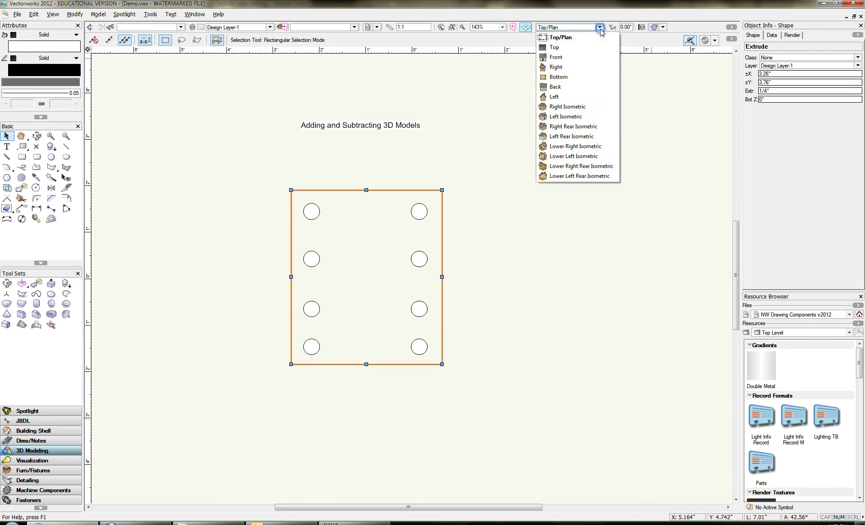
click(579, 107)
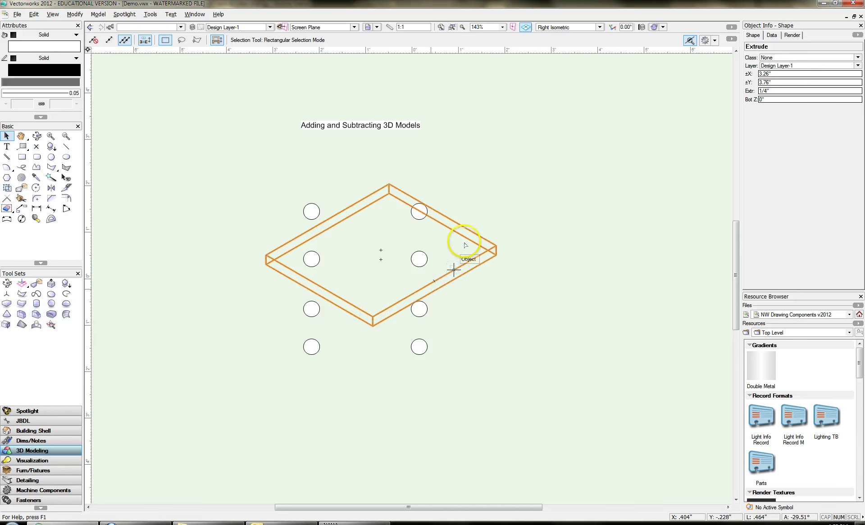
click(600, 27)
click(598, 36)
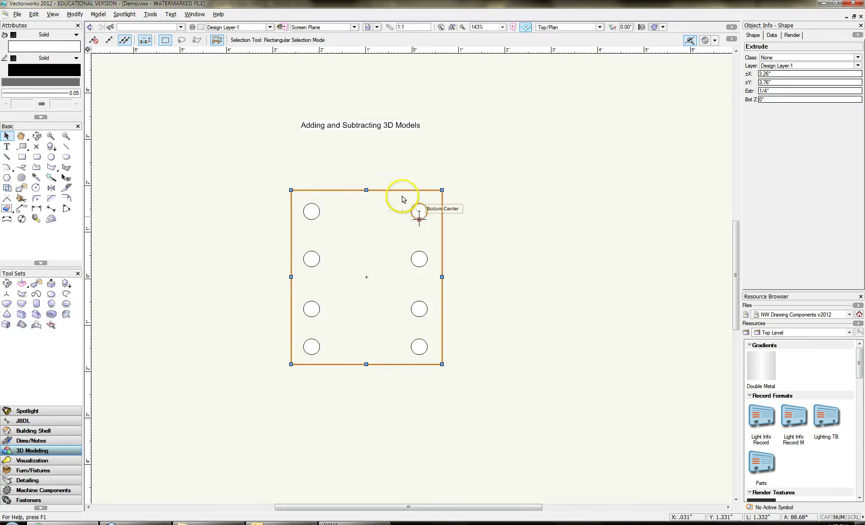
drag(392, 170, 457, 231)
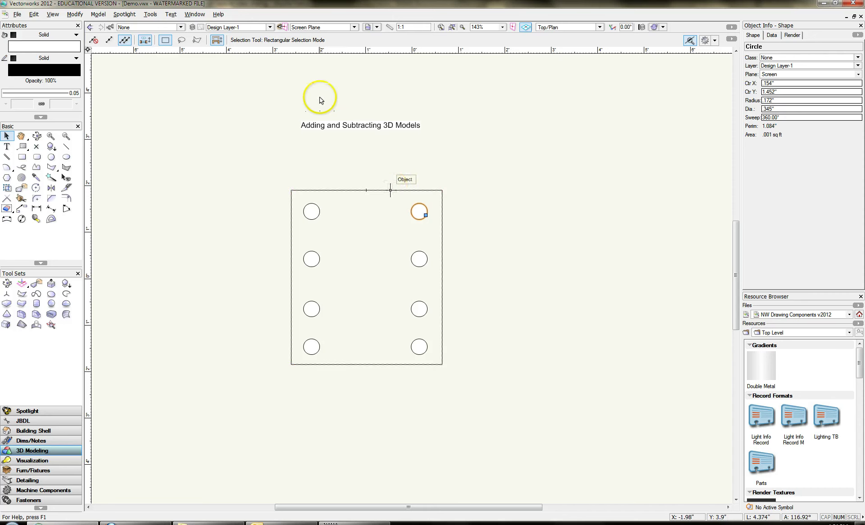
click(100, 15)
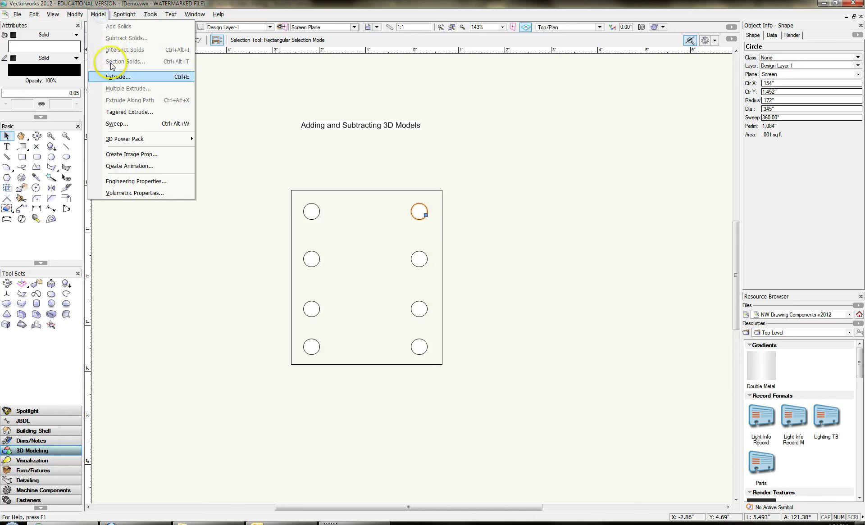
click(114, 77)
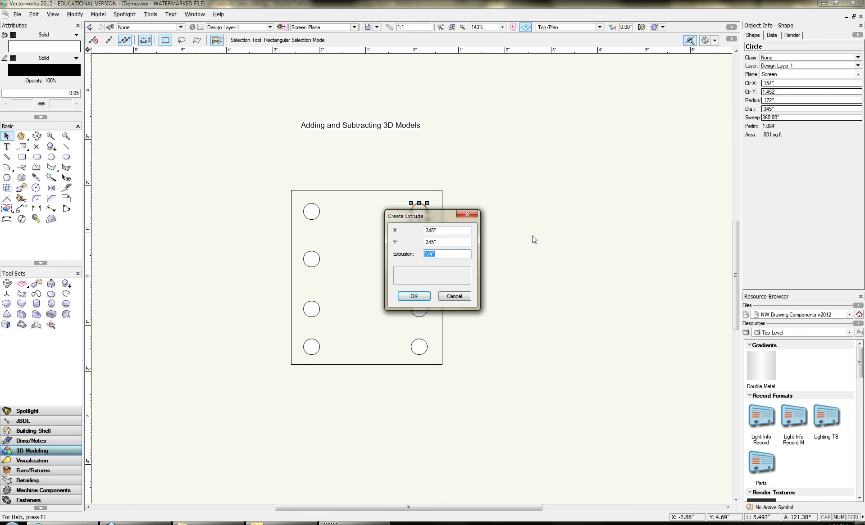
key(Return)
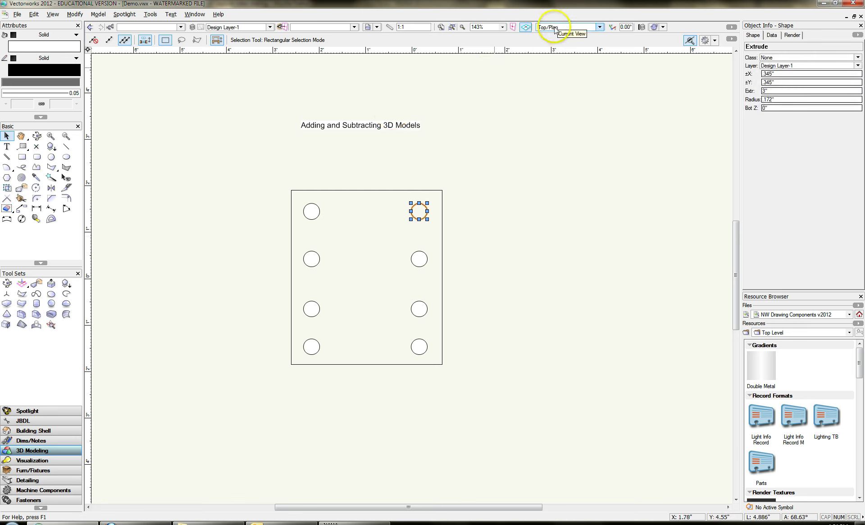
Extrude the three remaining circles of the plate's right column by 3" each.
click(427, 258)
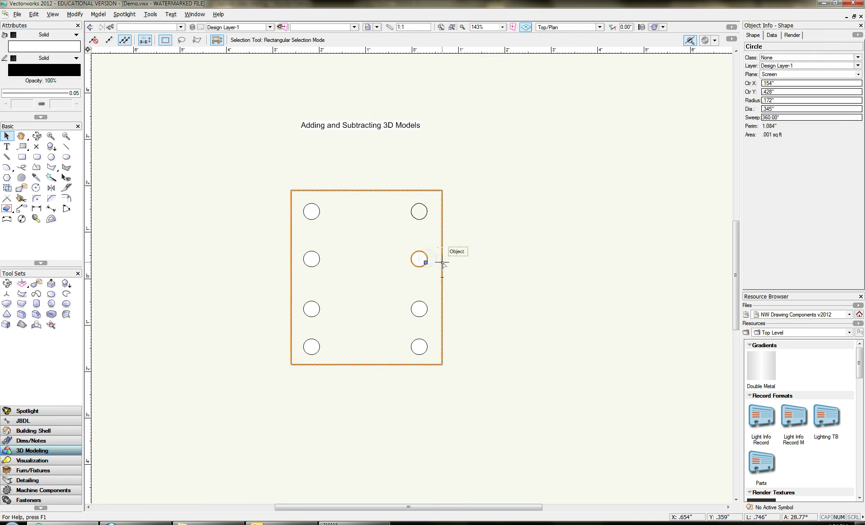
key(ctrl+e)
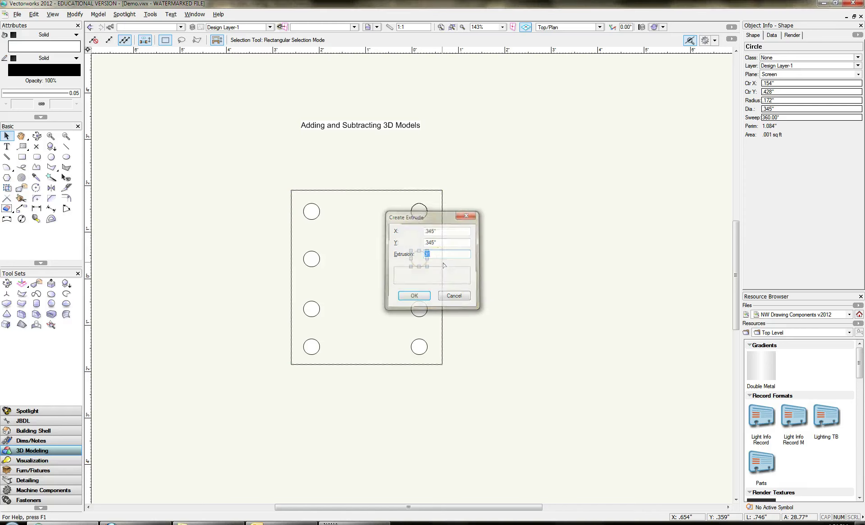
key(Return)
click(427, 309)
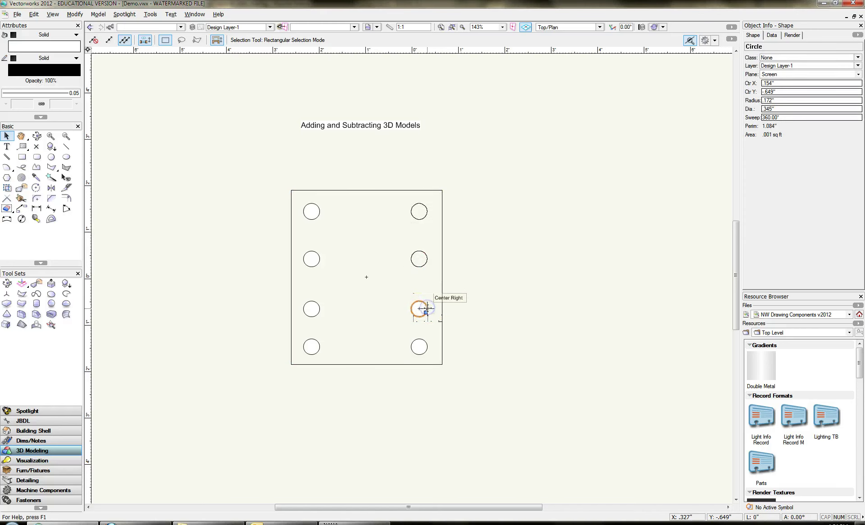
key(ctrl+e)
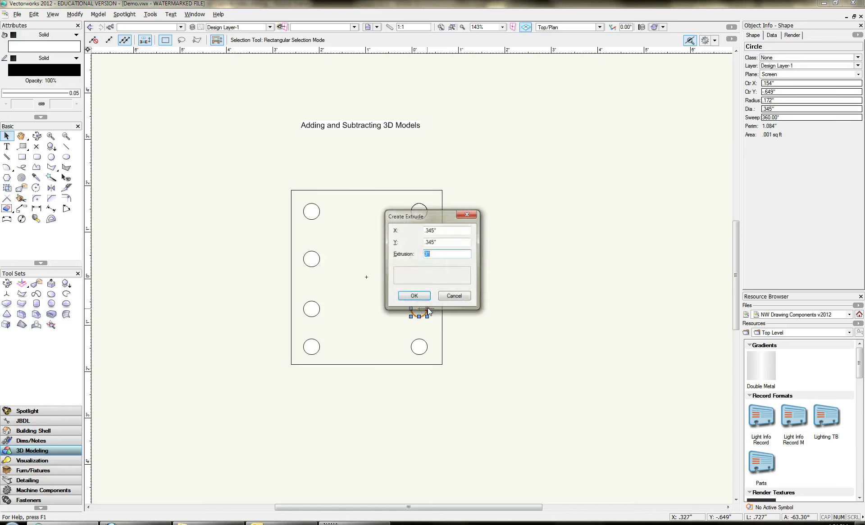
key(Return)
click(418, 348)
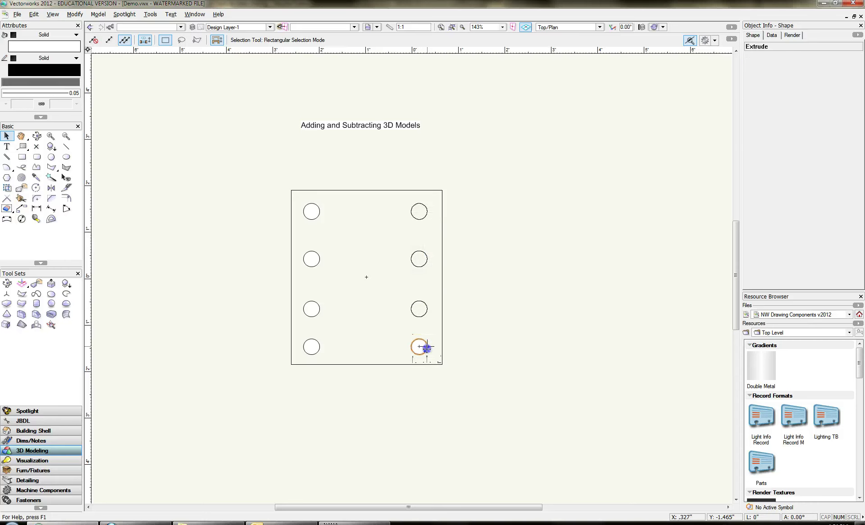
key(ctrl+e)
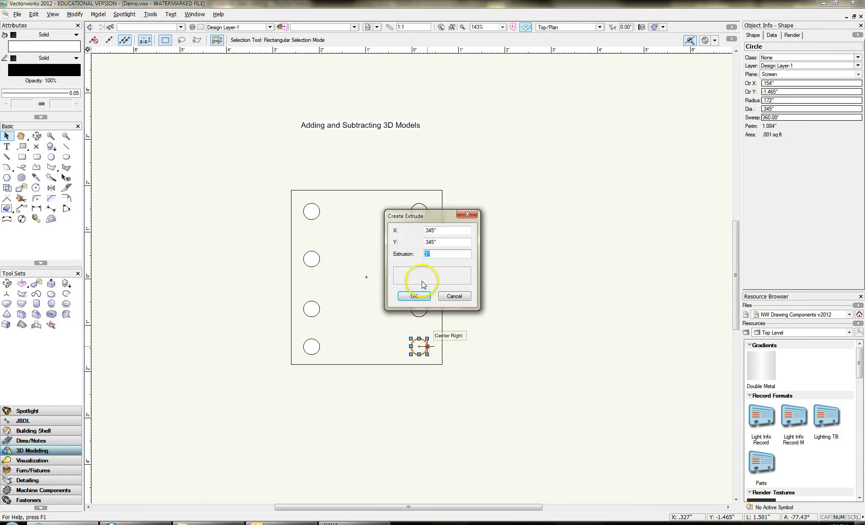
click(422, 294)
Extrude the top circle of the plate's left column by 3".
click(319, 211)
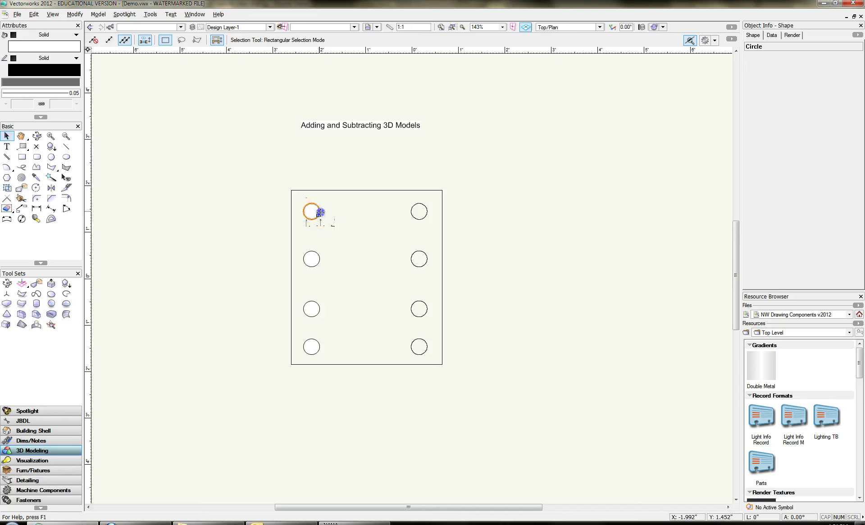
key(ctrl+e)
key(Return)
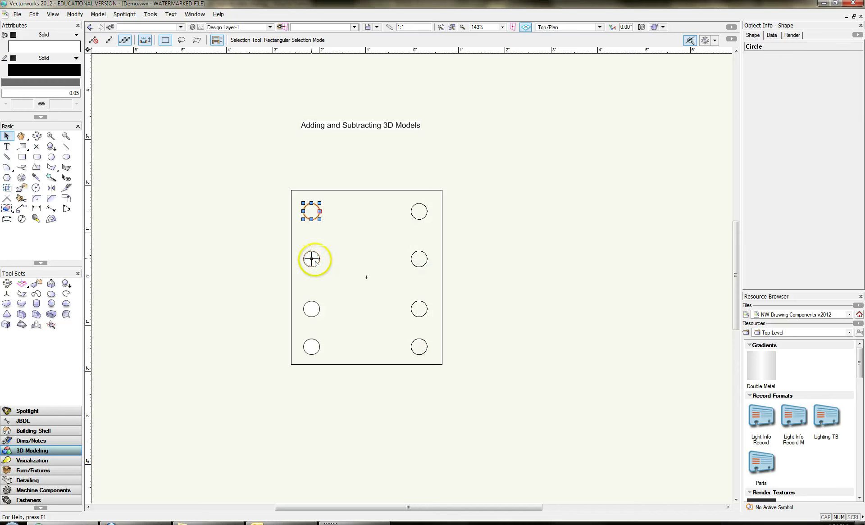
Extrude the three remaining circles of the plate's left column by 3" each.
click(318, 261)
key(ctrl+e)
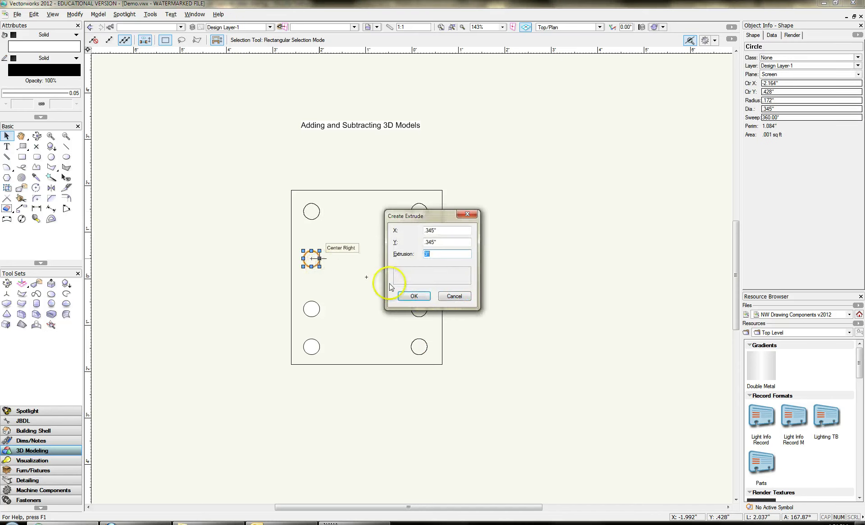
click(415, 295)
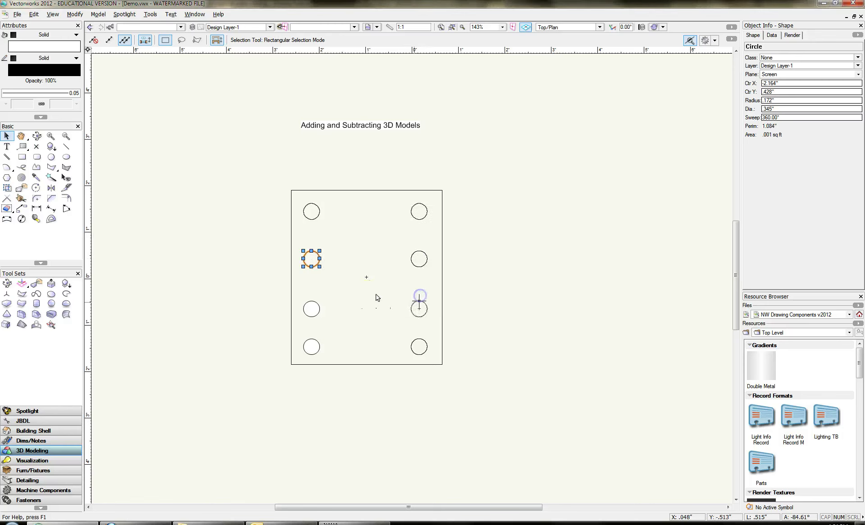
click(317, 306)
key(ctrl+e)
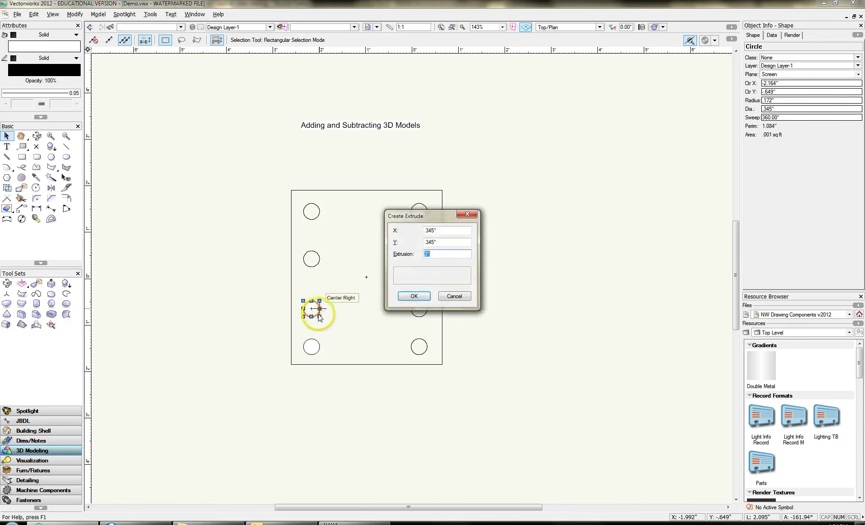
click(411, 297)
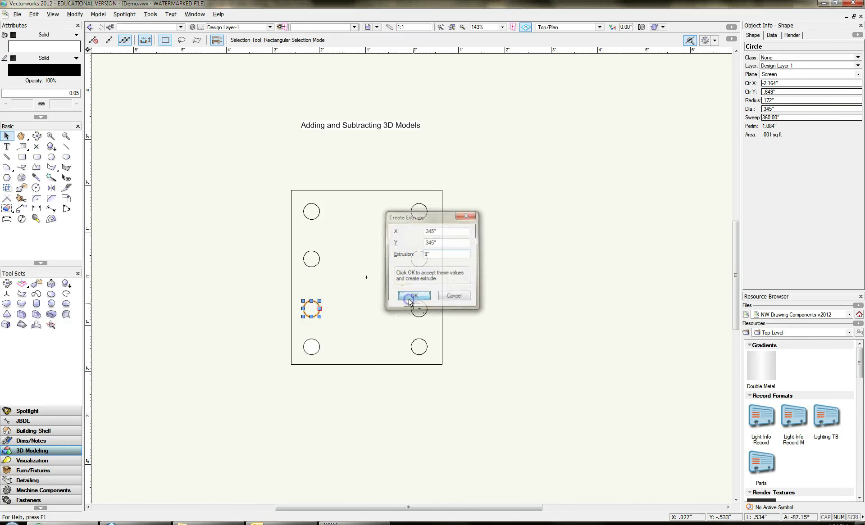
click(317, 347)
key(ctrl+e)
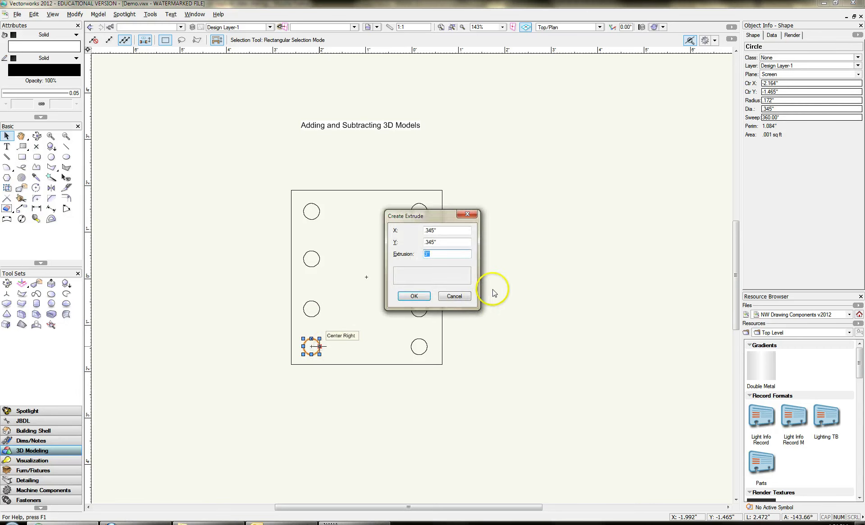
click(415, 296)
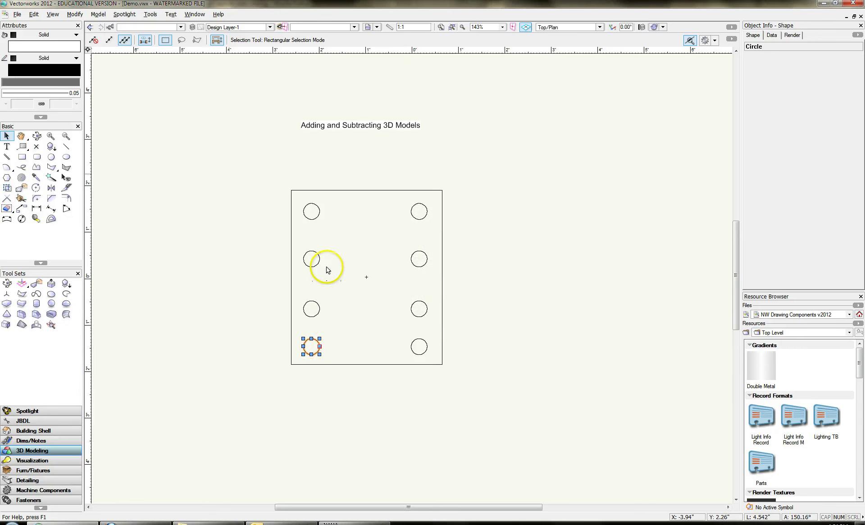
In the Front view, move all eight extruded cylinders down about 1.53" so they pass through the plate.
drag(227, 160, 436, 404)
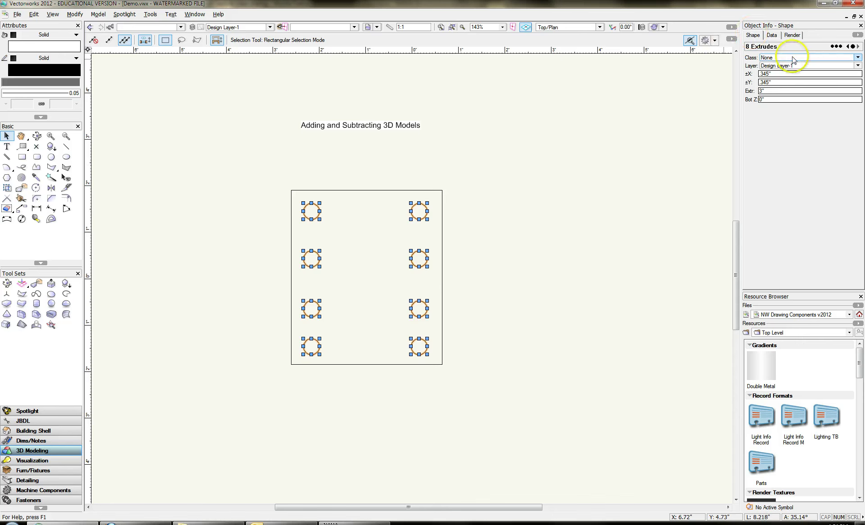
click(556, 28)
click(557, 59)
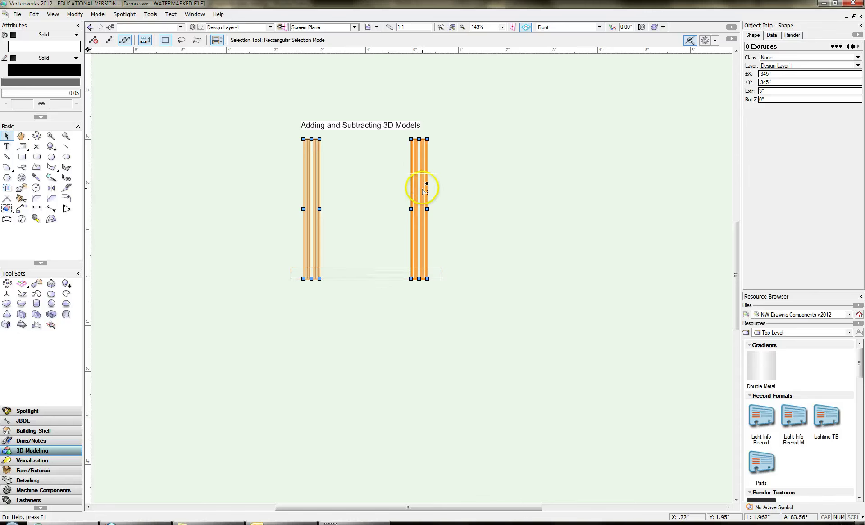
drag(418, 178, 419, 249)
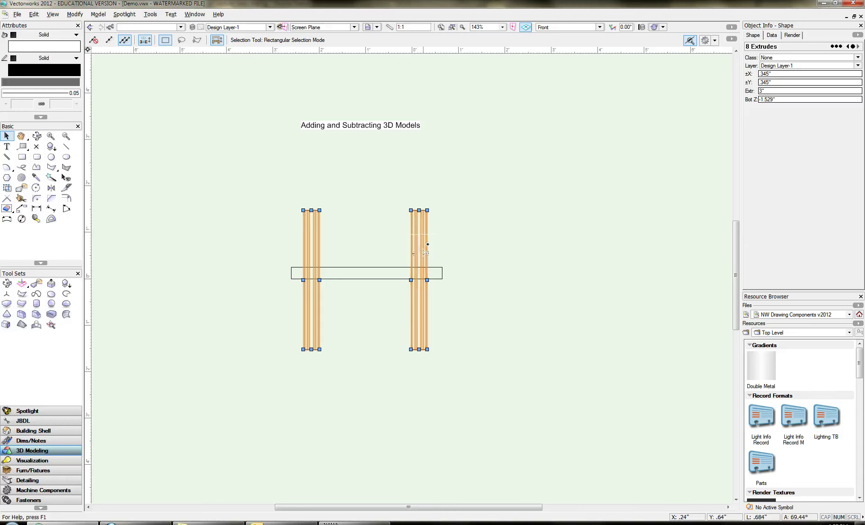
click(507, 215)
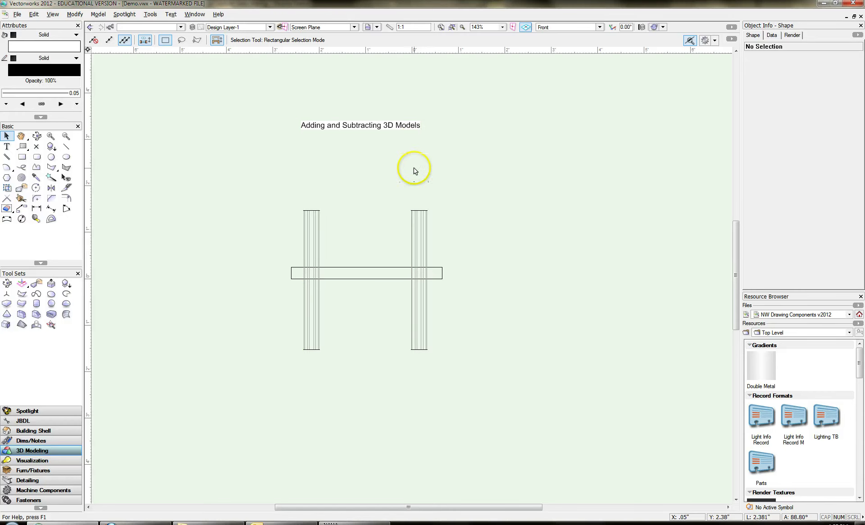
In the Right Isometric view, subtract the rearmost cylinder of the right column from the plate with Subtract Solids.
click(569, 28)
click(569, 106)
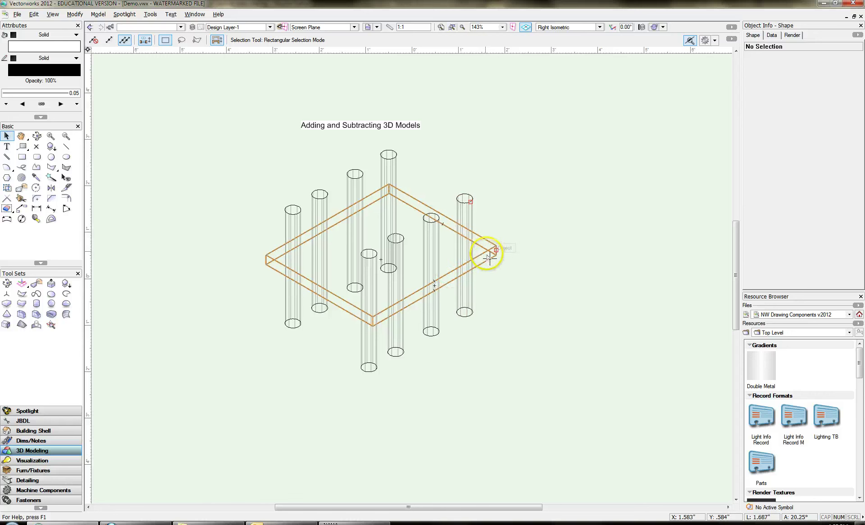
click(497, 245)
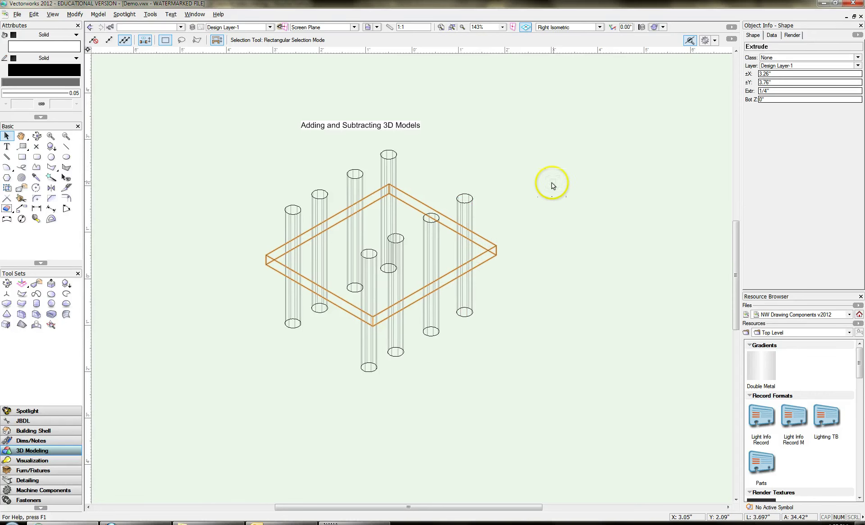
shift+click(472, 201)
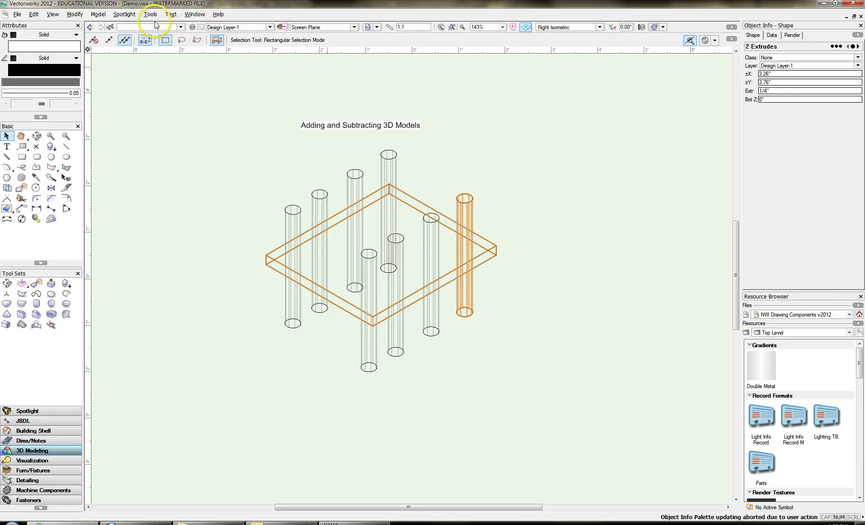
click(98, 14)
click(117, 38)
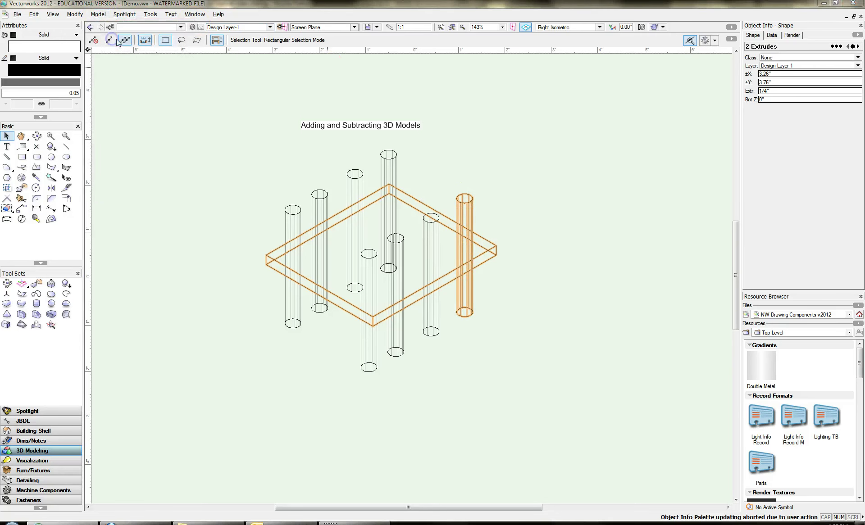
drag(449, 230, 612, 155)
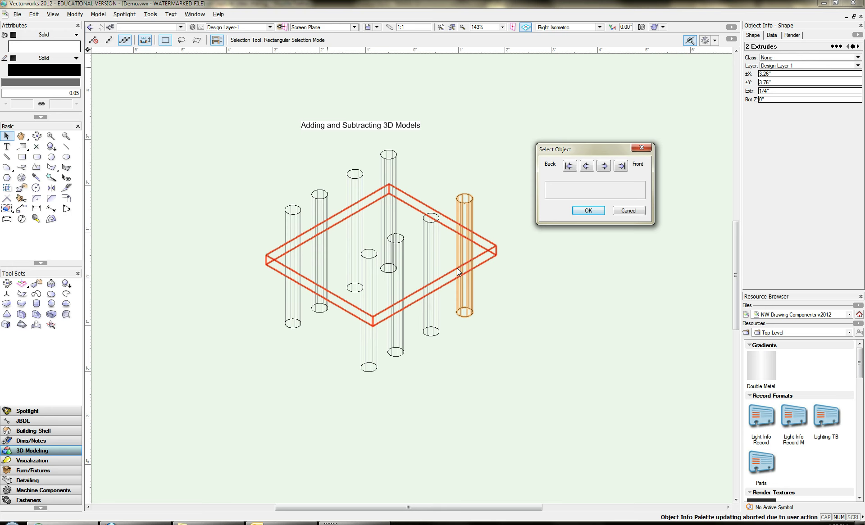
click(472, 266)
click(588, 210)
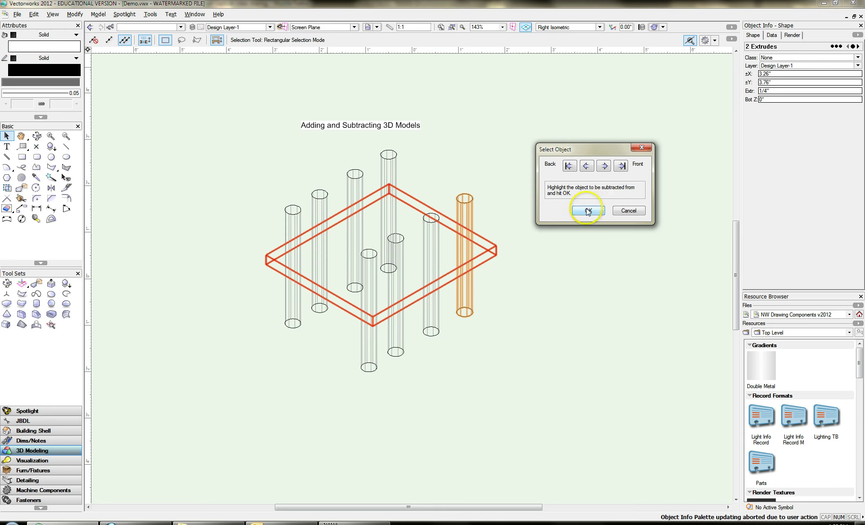
click(553, 291)
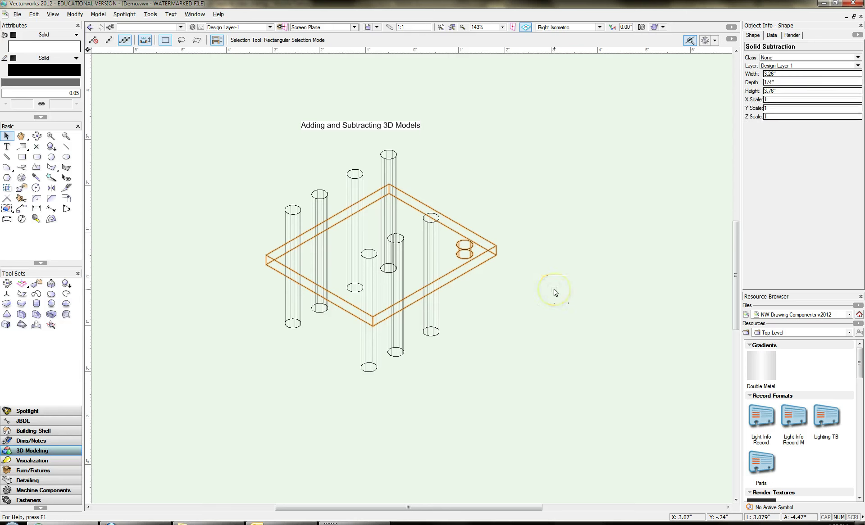
Subtract the second cylinder of the right column from the plate, choosing the plate as the object to be subtracted from.
click(431, 331)
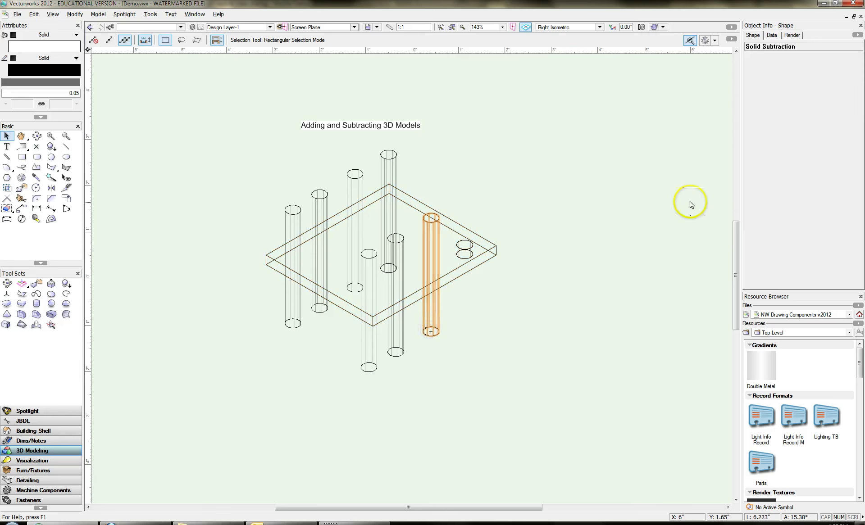
click(98, 14)
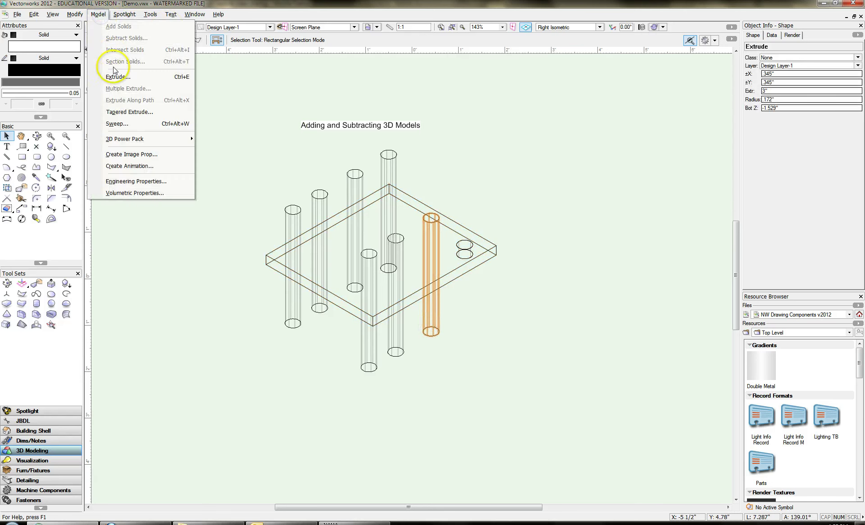
shift+click(416, 294)
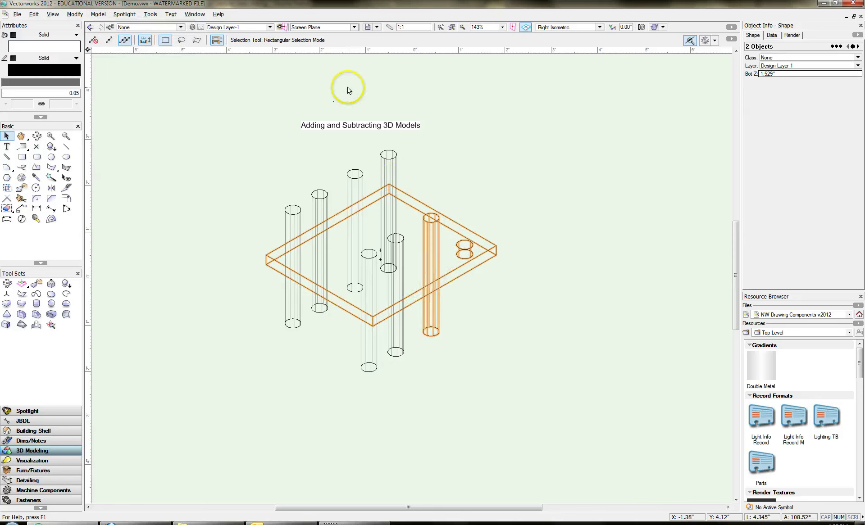
click(98, 14)
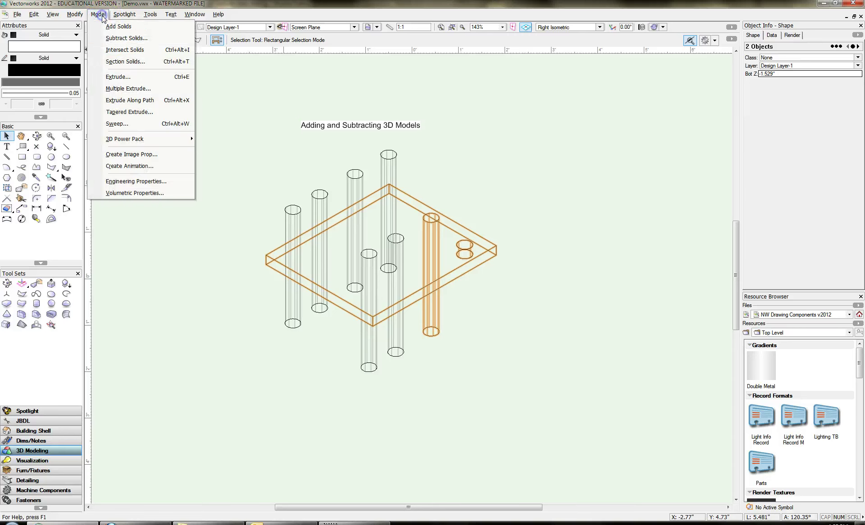
click(112, 39)
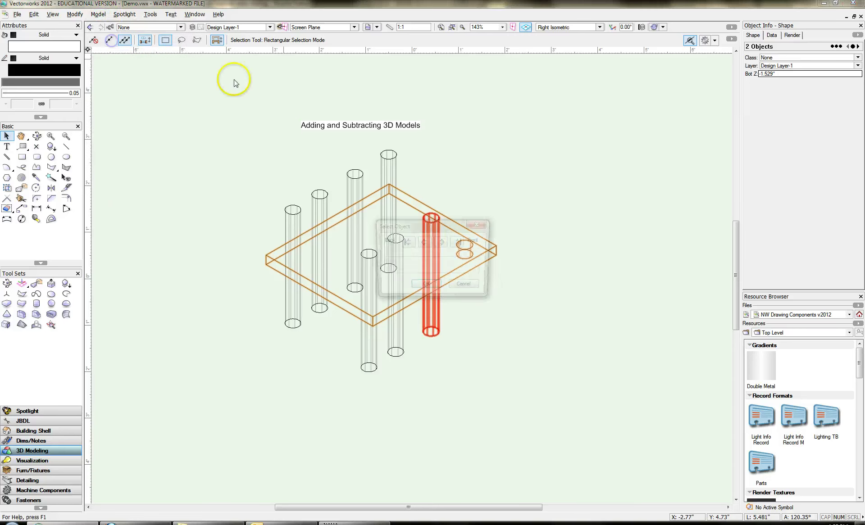
click(441, 242)
click(425, 286)
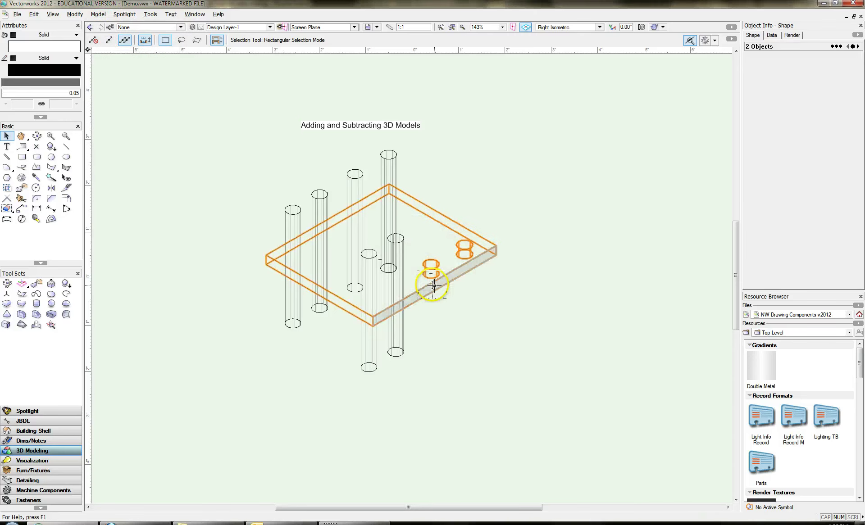
Try subtracting the plate from the third cylinder of the right column, and undo that subtraction.
shift+click(406, 251)
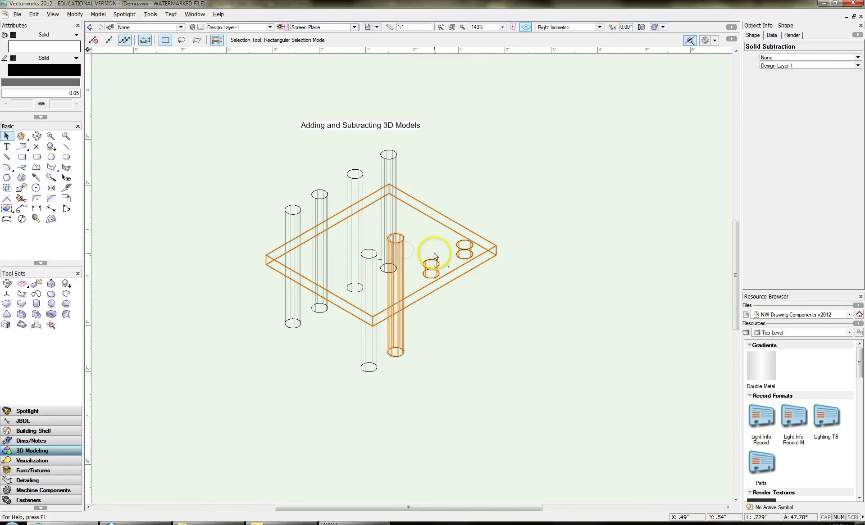
click(98, 15)
click(113, 38)
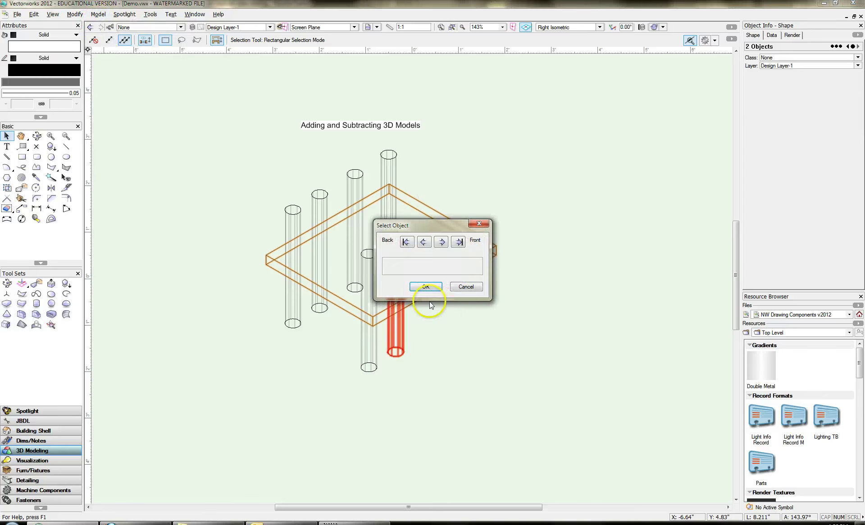
click(426, 286)
click(429, 283)
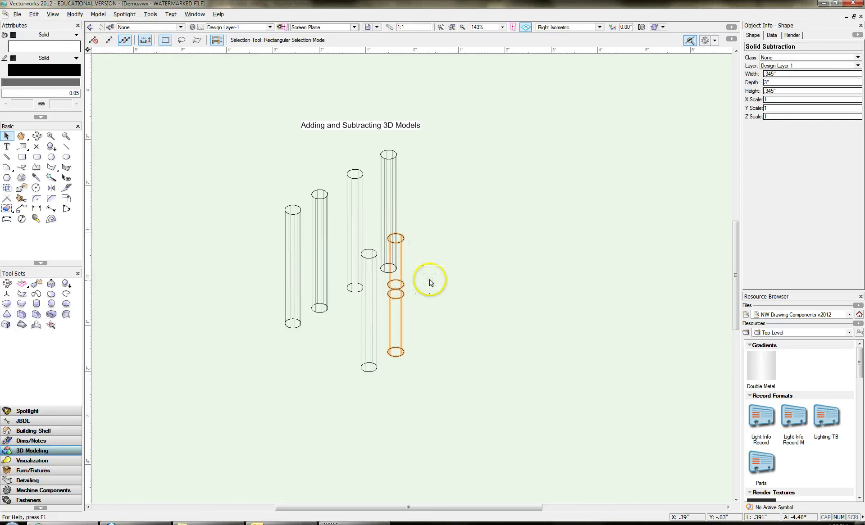
key(ctrl+z)
Subtract the third cylinder of the right column from the plate, highlighting the plate as the object to be subtracted from.
click(98, 14)
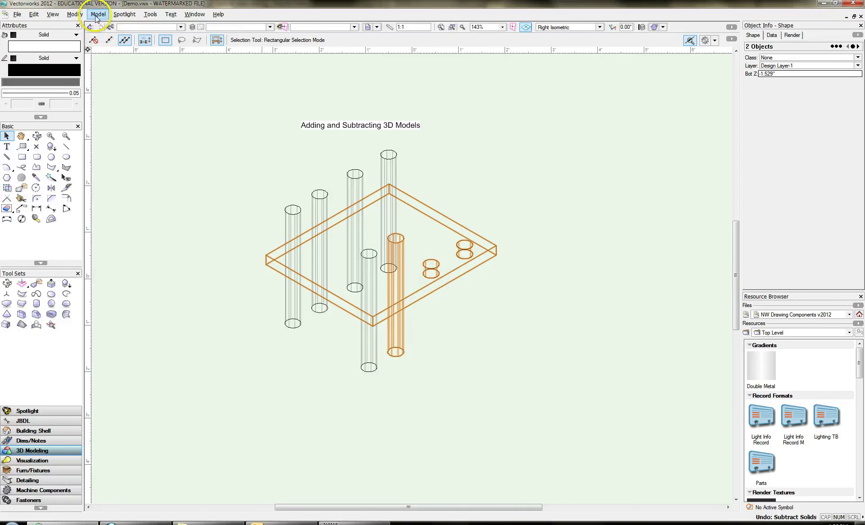
click(110, 38)
click(426, 285)
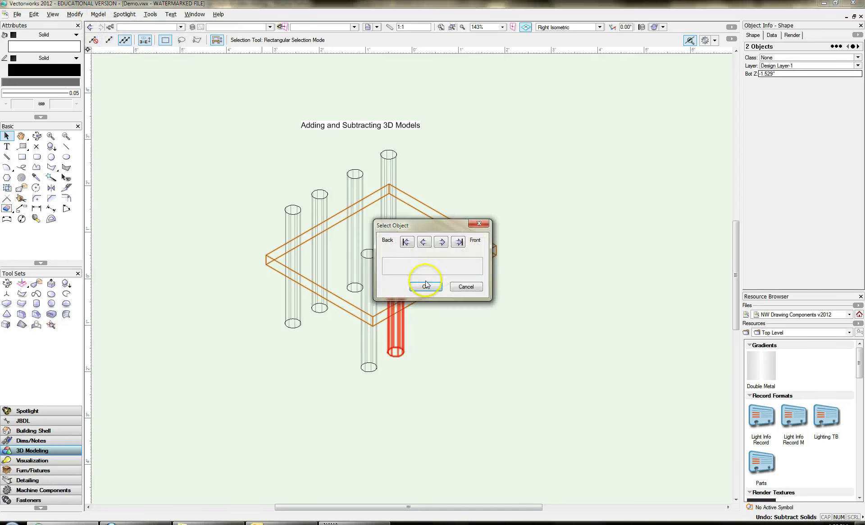
click(441, 241)
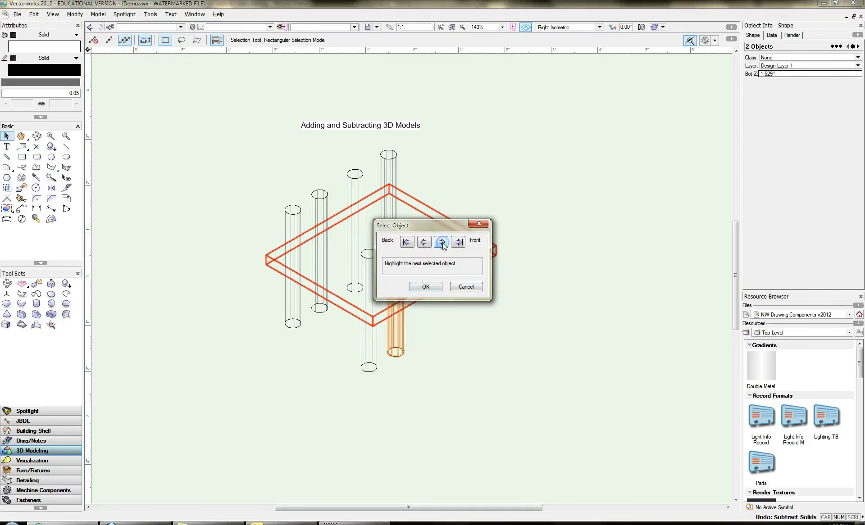
click(425, 287)
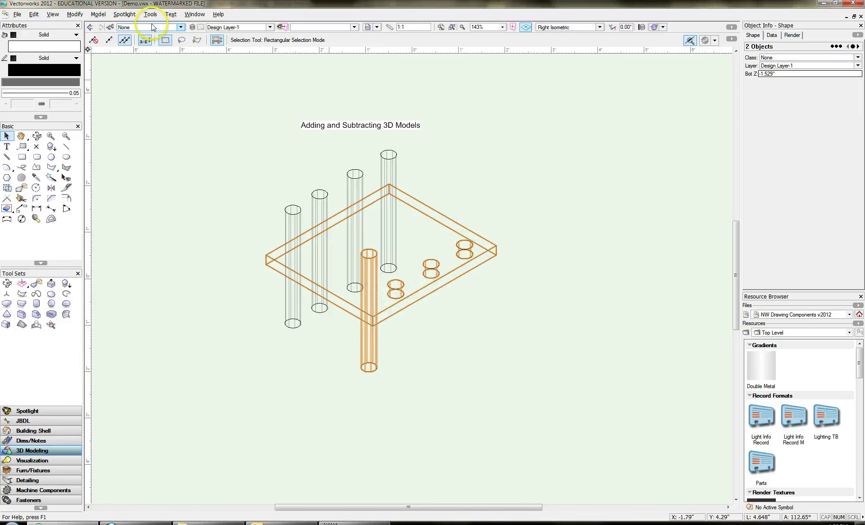
Subtract the fourth, frontmost cylinder of the right column from the plate, keeping the plate as the base solid.
click(97, 15)
click(121, 38)
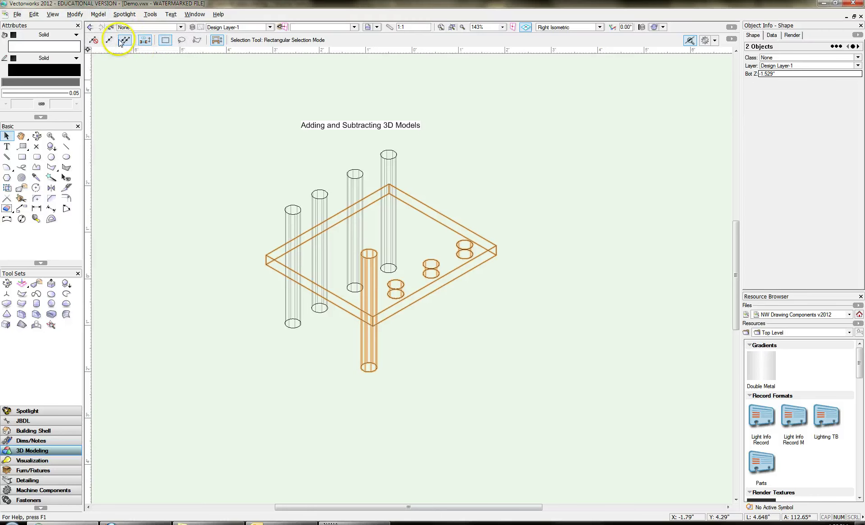
click(432, 242)
click(439, 242)
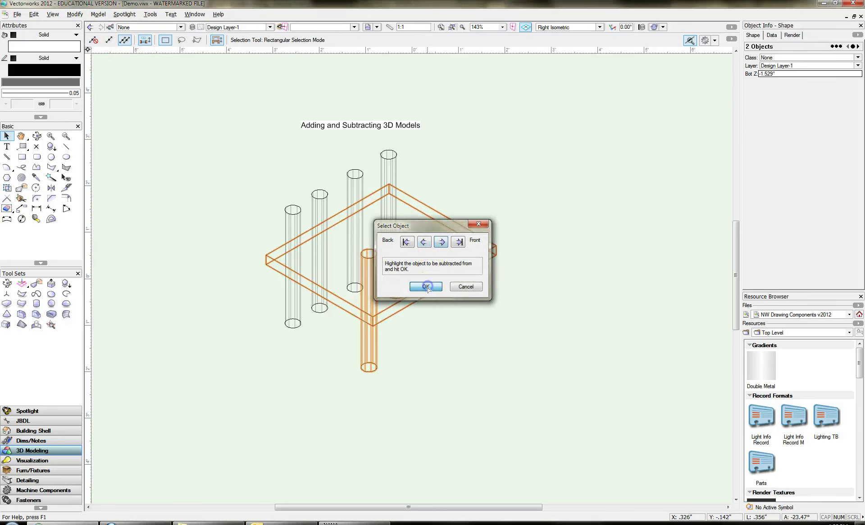
click(426, 286)
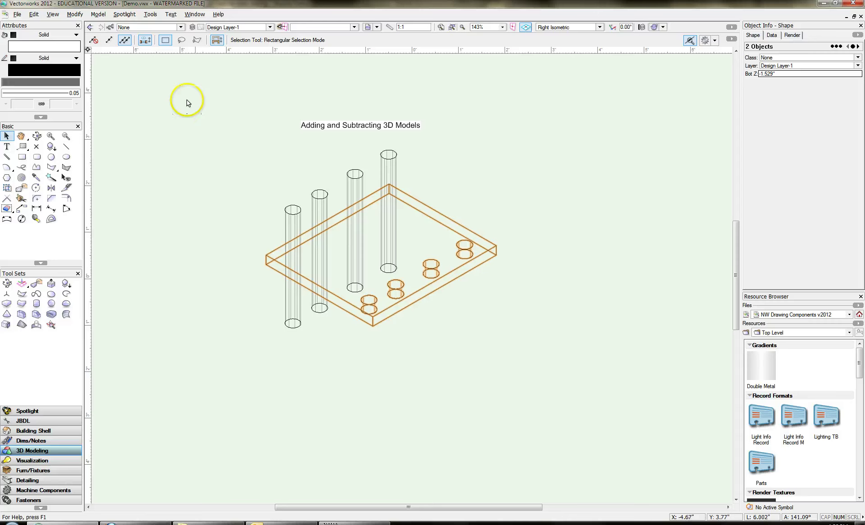
Try to add the plate, the four remaining cylinders and the title text together as one solid.
drag(190, 92, 583, 390)
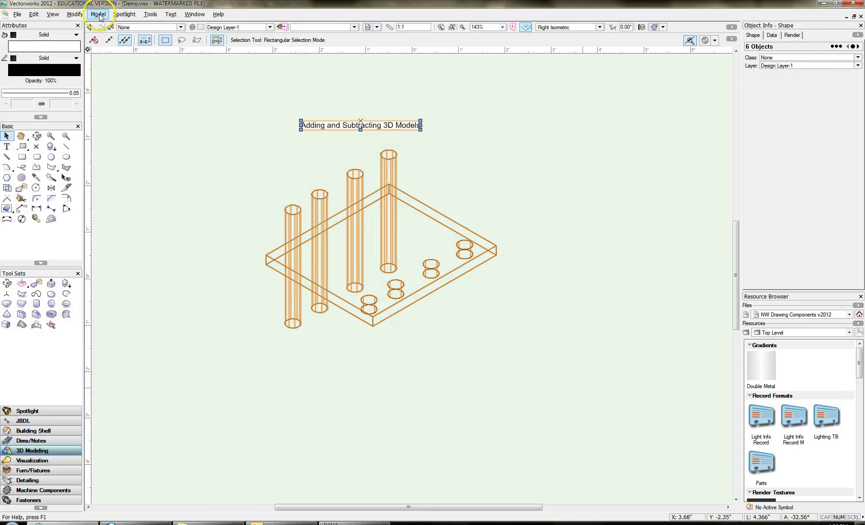
click(98, 14)
click(119, 27)
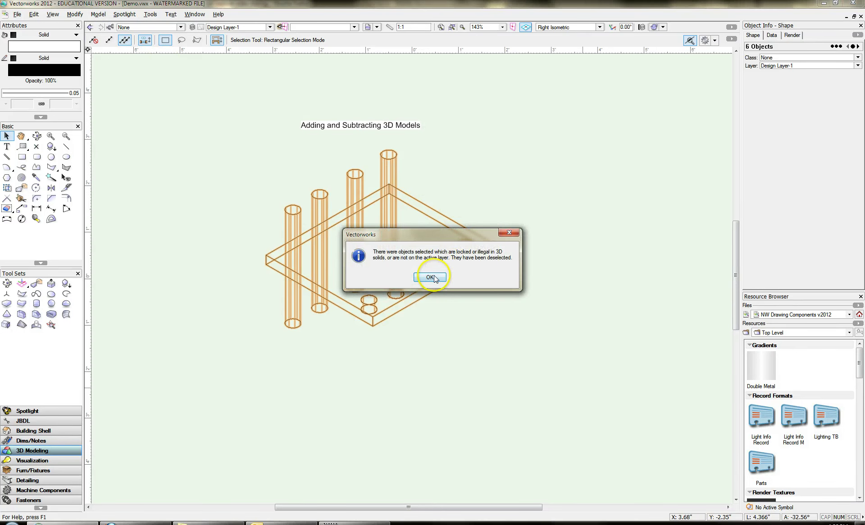
click(431, 277)
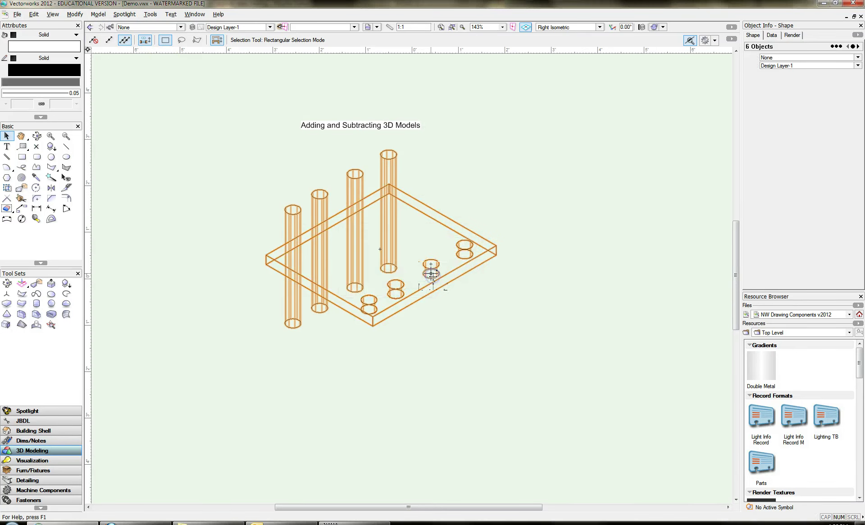
In the Top/Plan view, subtract the four remaining cylinders from the plate in one operation, choosing the plate as the object to be subtracted from.
click(563, 28)
click(557, 37)
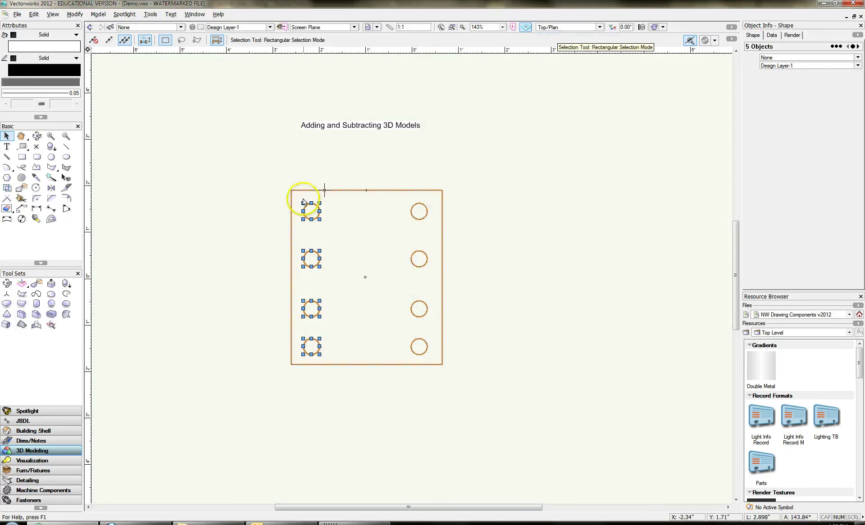
click(386, 176)
drag(251, 177, 320, 320)
drag(263, 172, 349, 389)
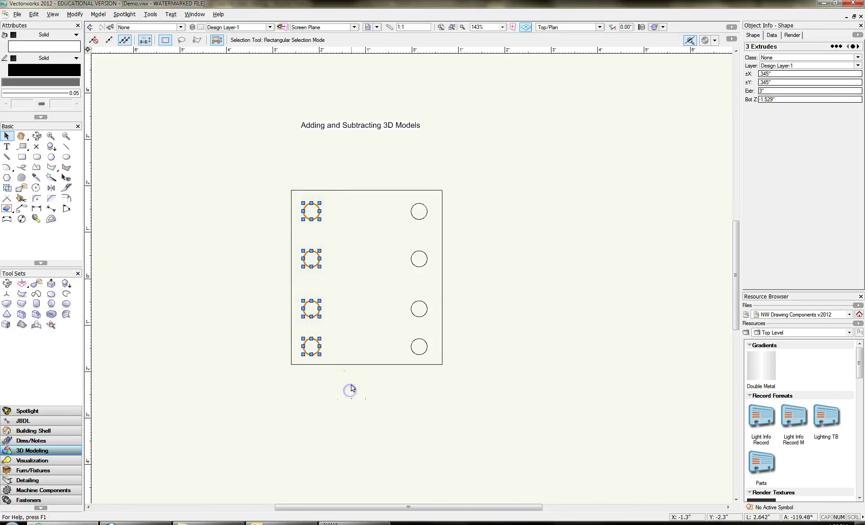
shift+click(353, 195)
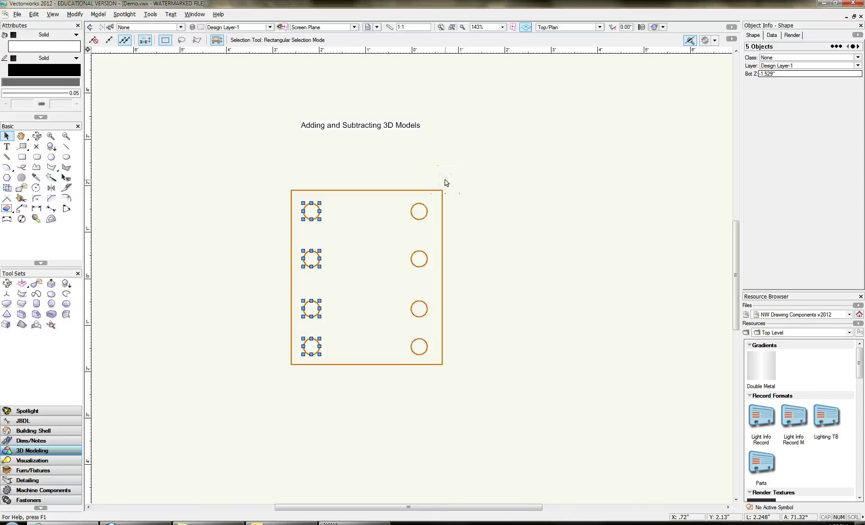
click(449, 143)
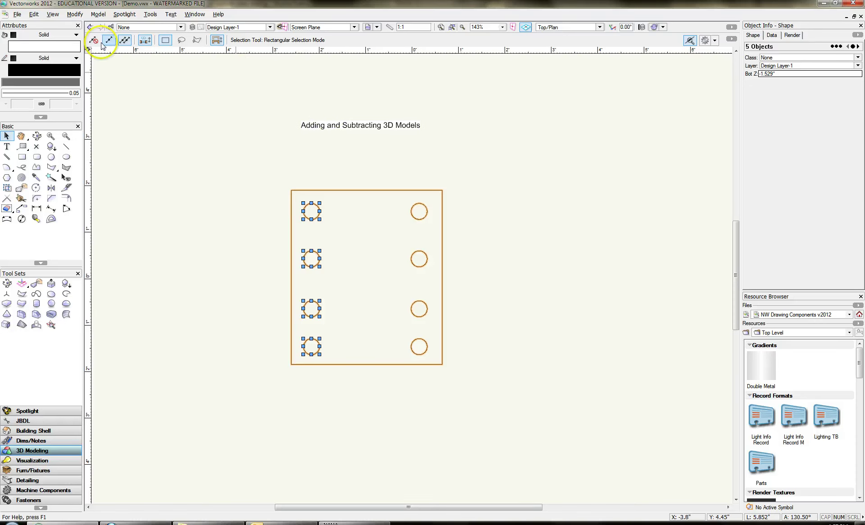
click(98, 14)
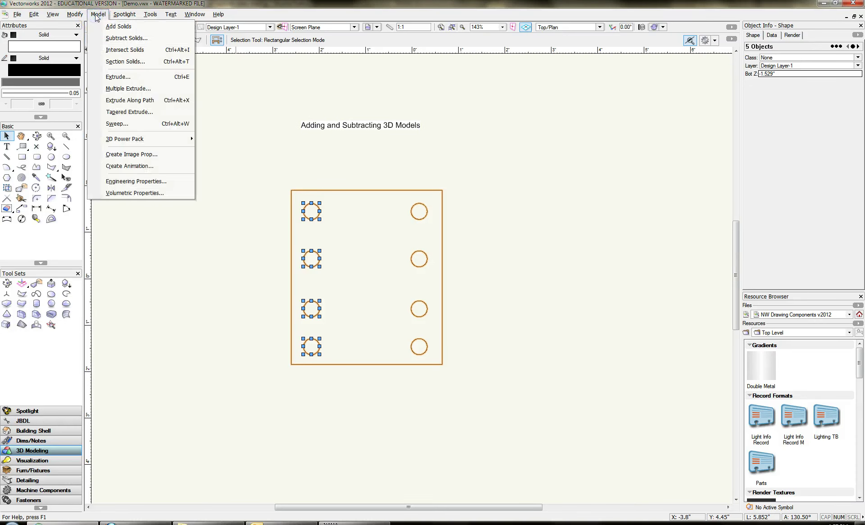
click(113, 38)
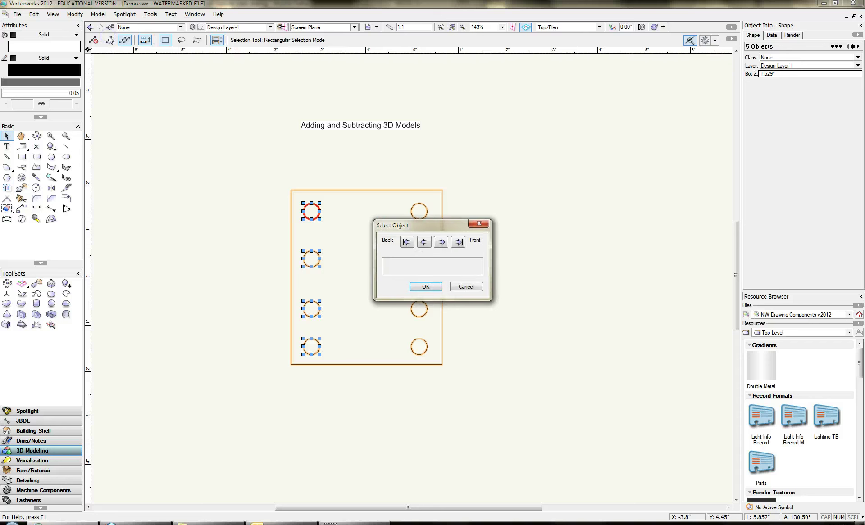
click(441, 241)
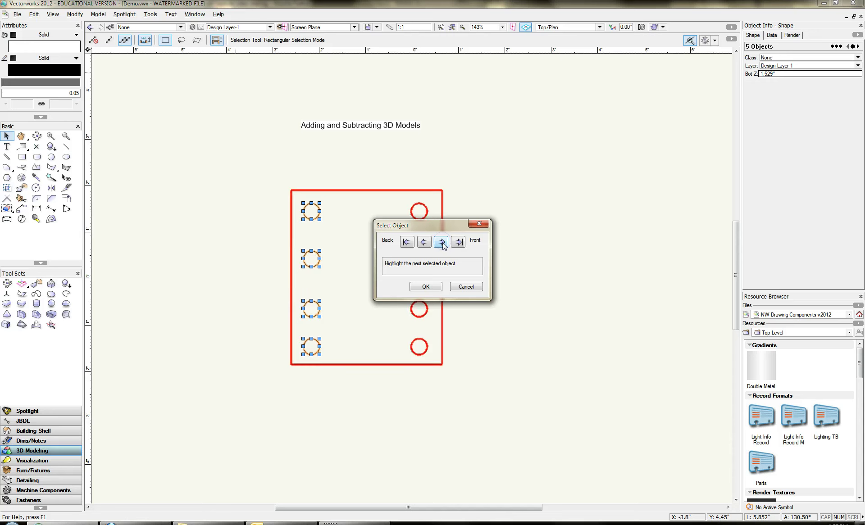
click(425, 288)
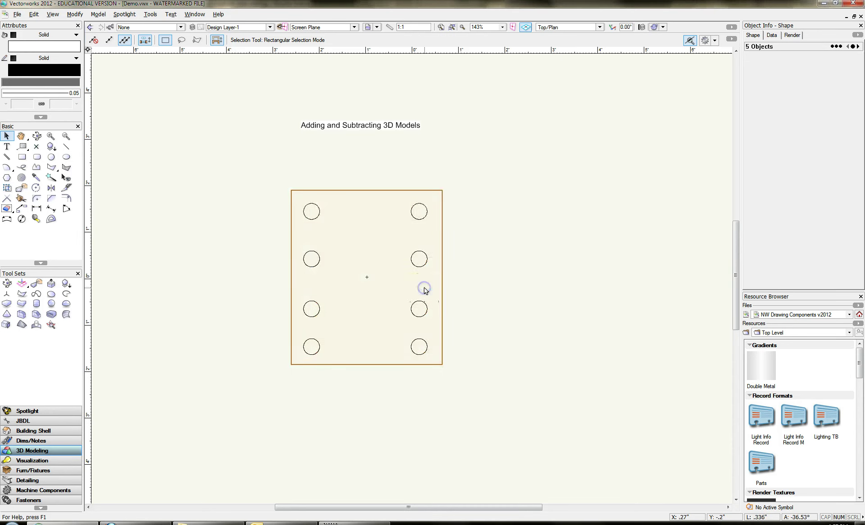
Show the plate in the Right Isometric view with Dashed Hidden Line rendering.
click(599, 27)
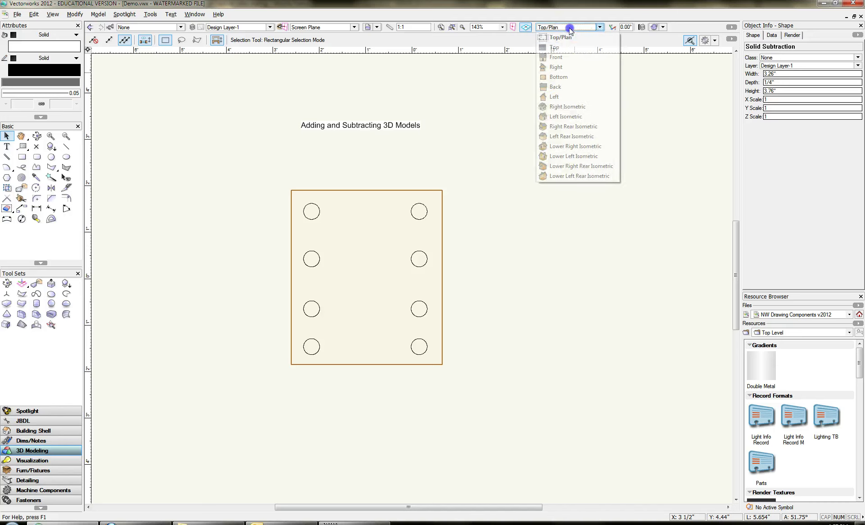
click(562, 108)
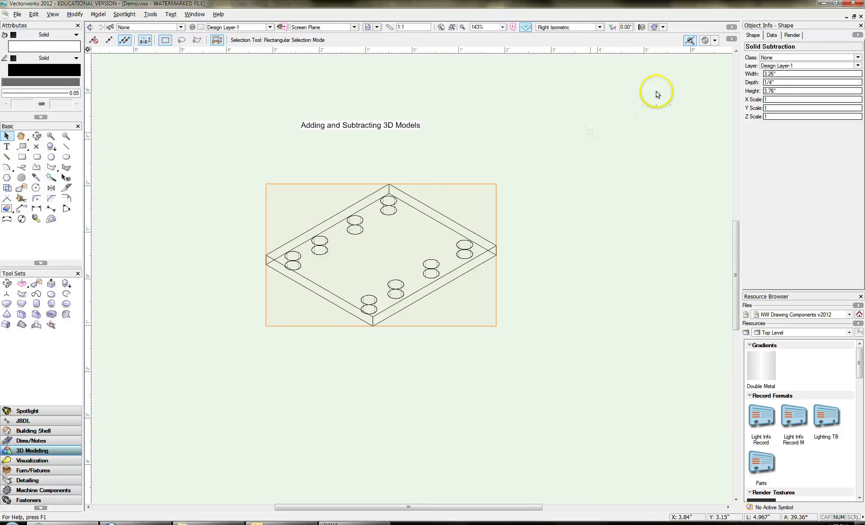
click(663, 27)
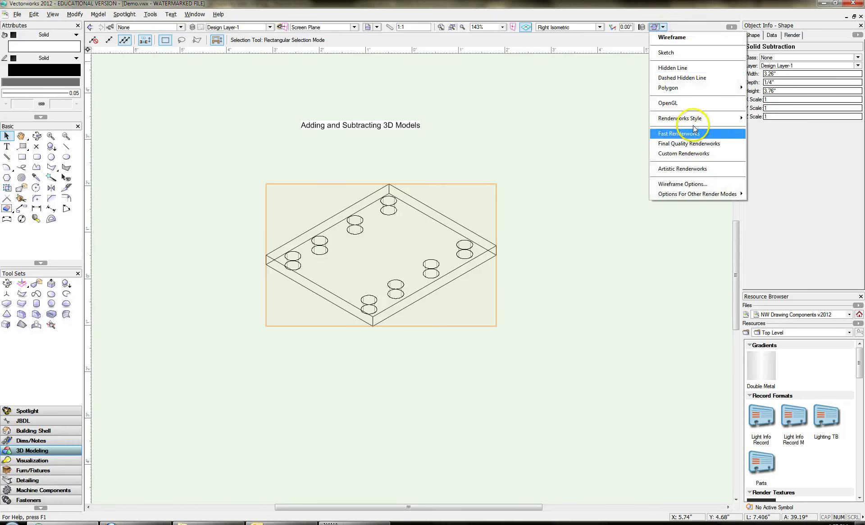
click(682, 77)
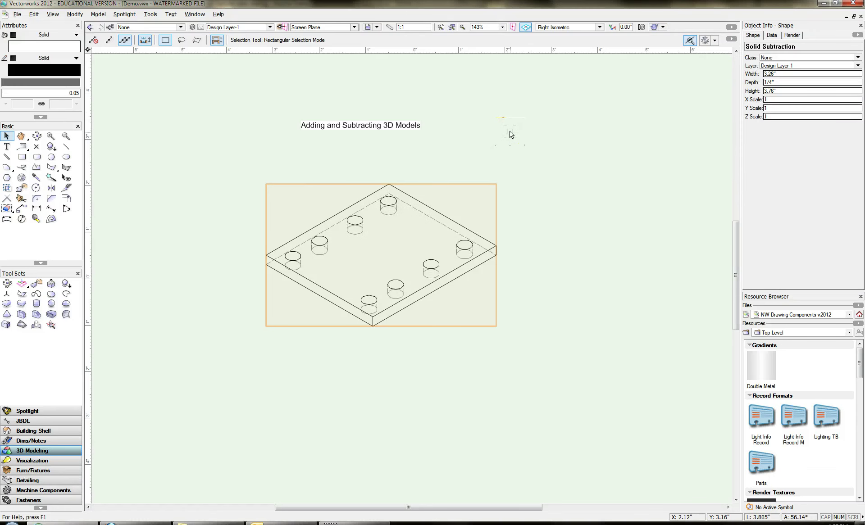
In the Top/Plan view, draw a circle of about 0.39" radius on the plate's vertical centreline, in its upper half.
click(568, 27)
click(567, 35)
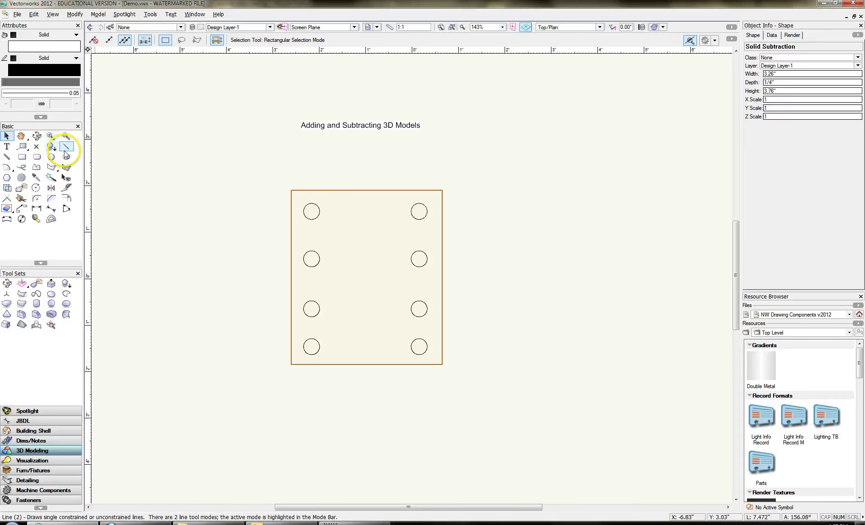
click(52, 157)
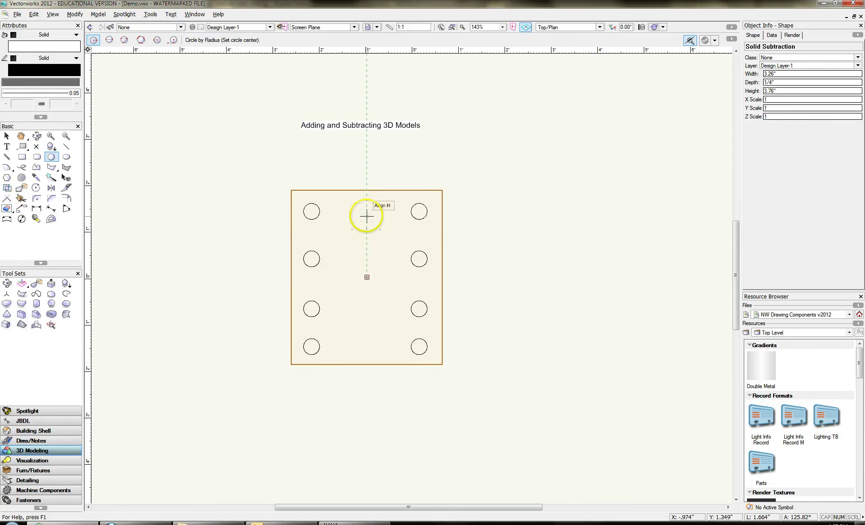
click(367, 237)
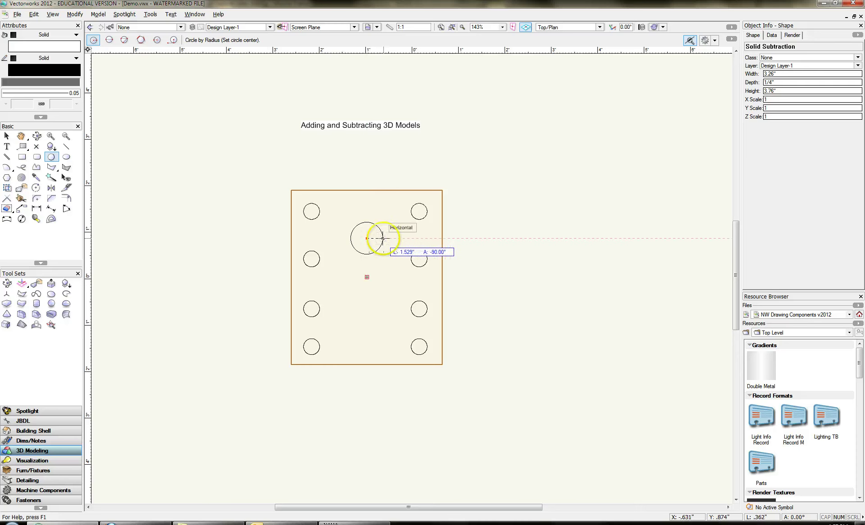
click(384, 238)
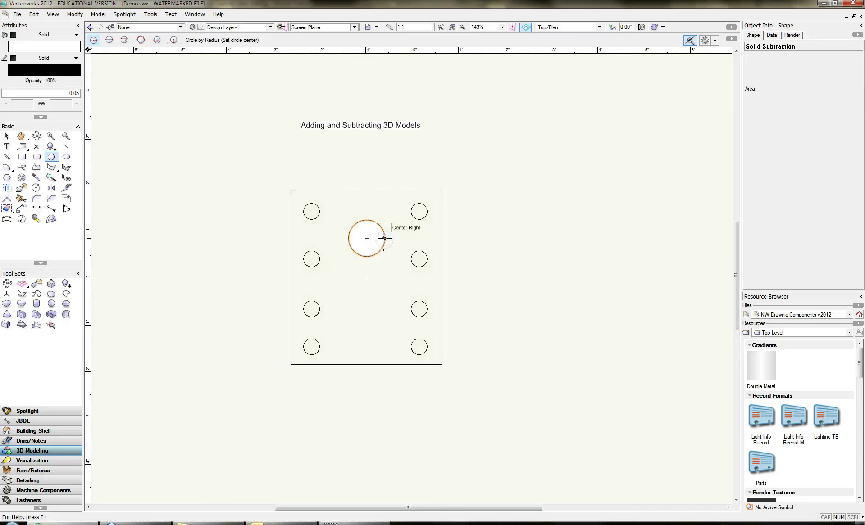
Mirror a duplicate of the large circle across the plate's horizontal midline.
click(51, 187)
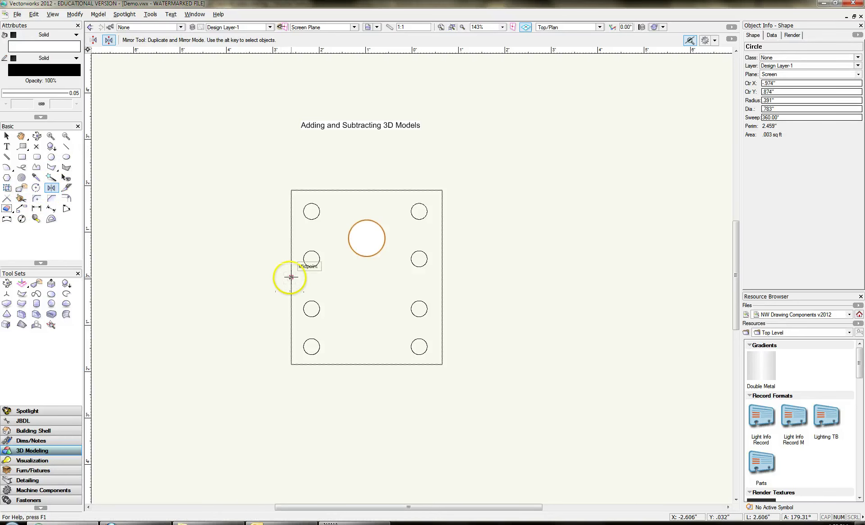
click(291, 277)
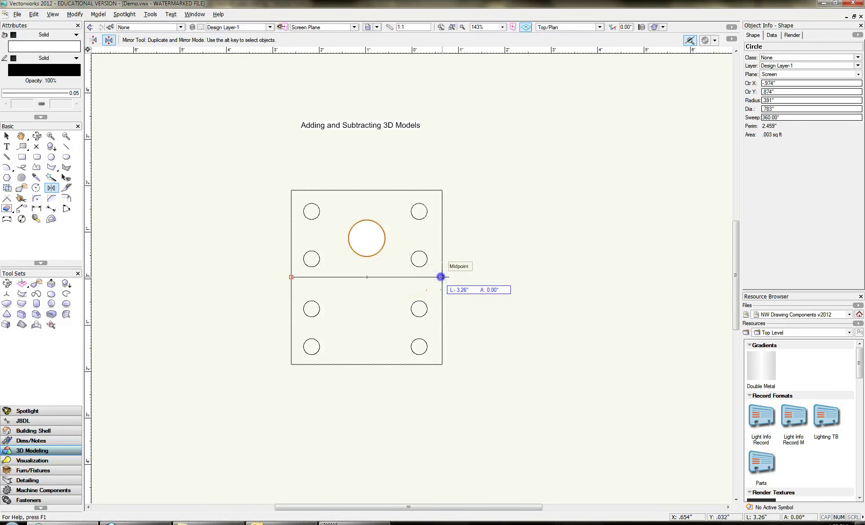
click(441, 277)
Extrude both large circles together by 1".
click(7, 136)
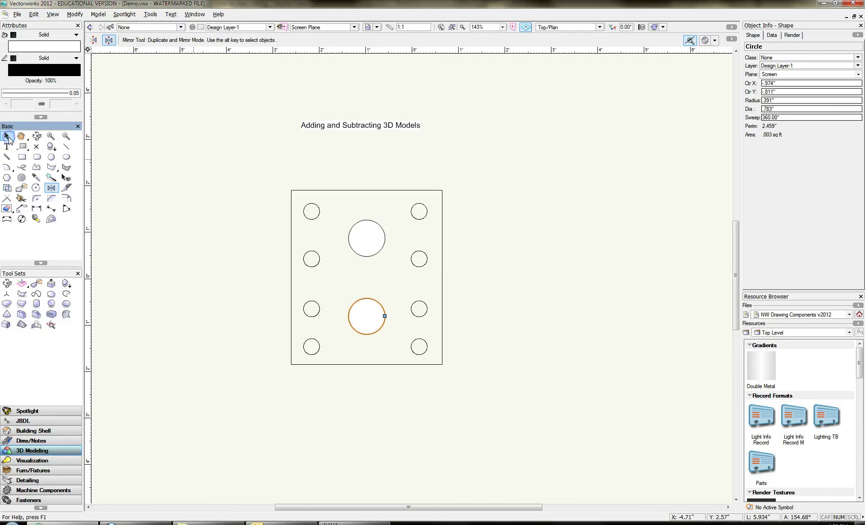
shift+click(361, 252)
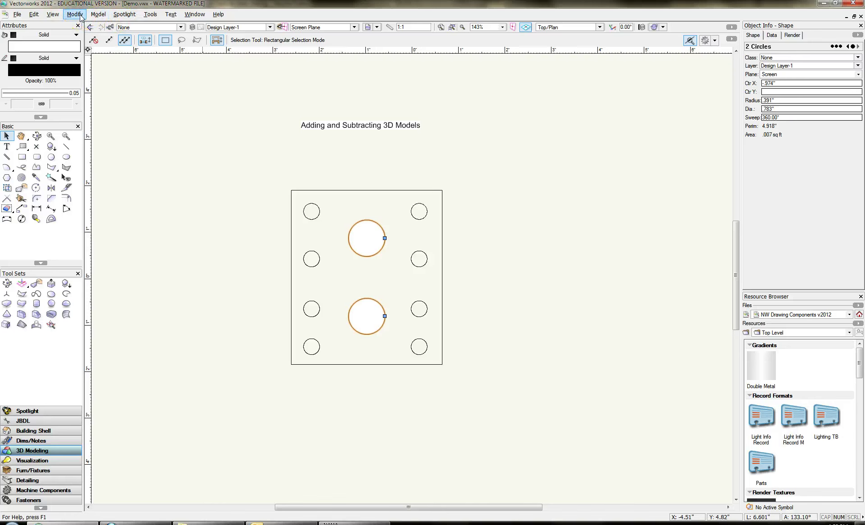
click(98, 14)
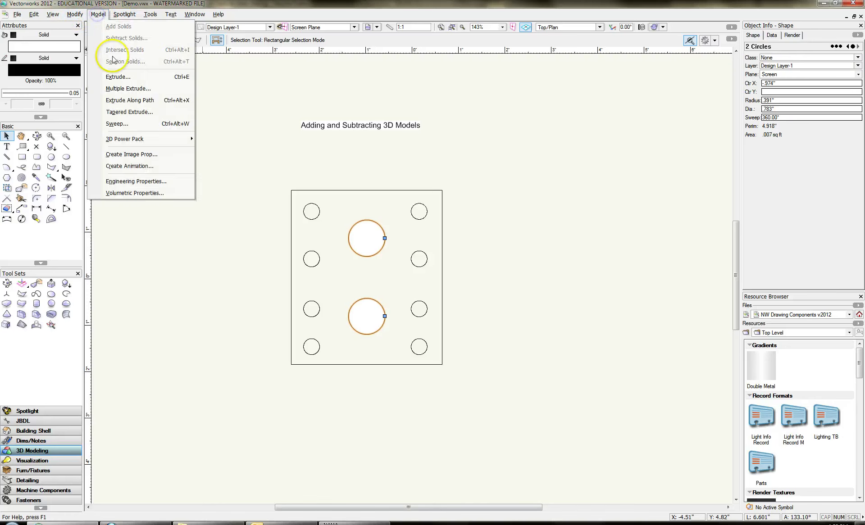
click(116, 80)
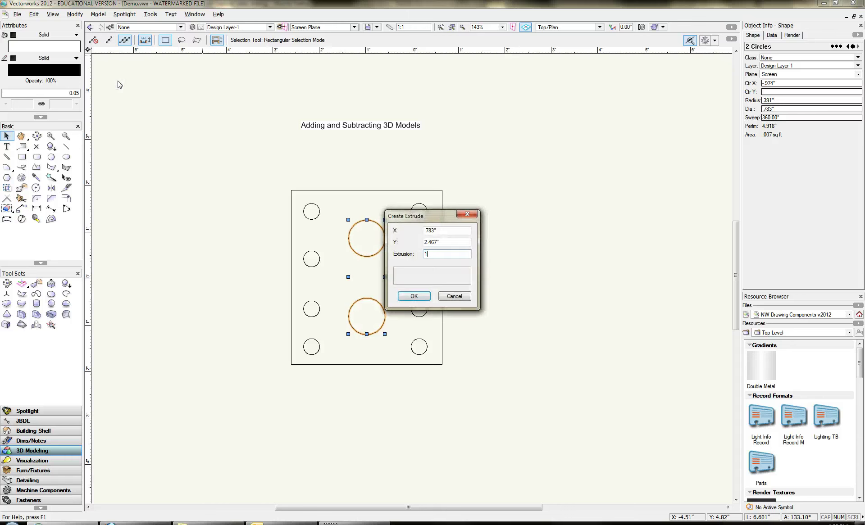
key(Return)
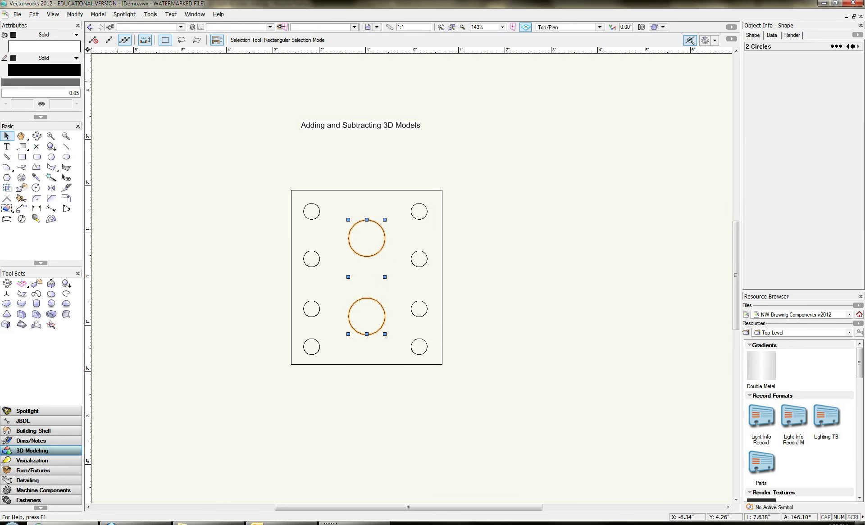
In the Front view, move the extruded large circles up so their base rests on the plate's top face.
click(573, 27)
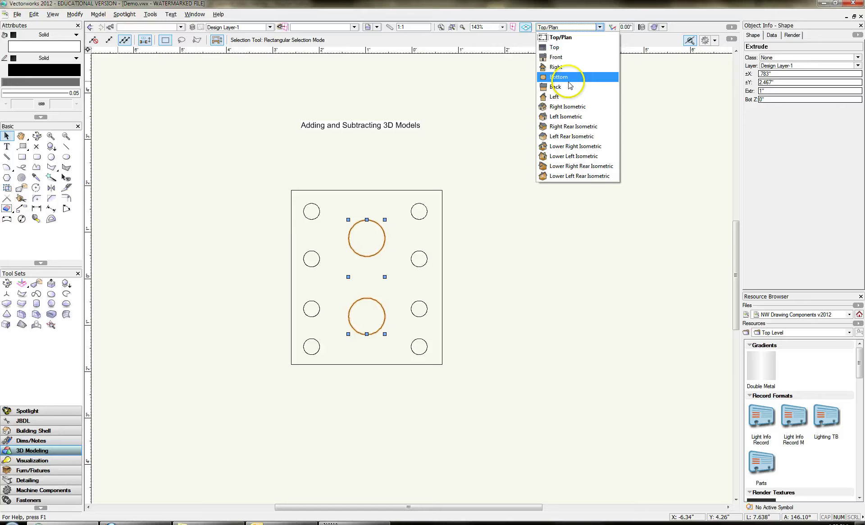
click(566, 56)
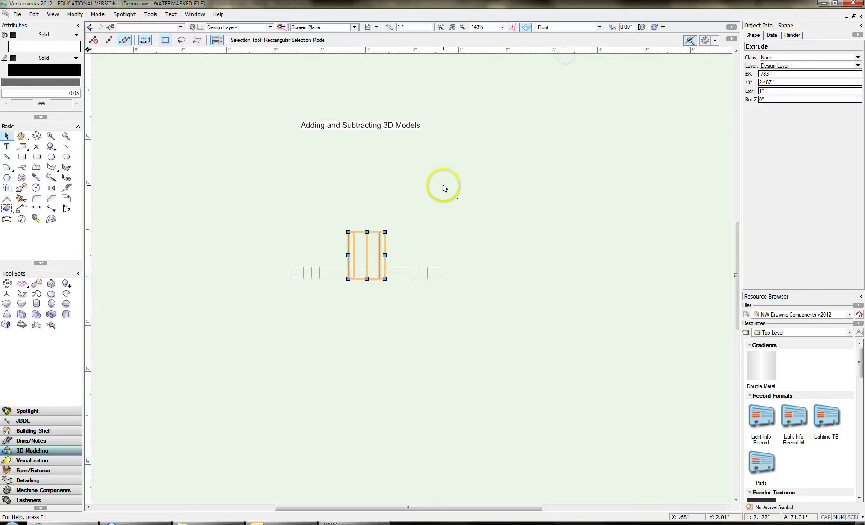
click(375, 234)
drag(376, 232, 376, 194)
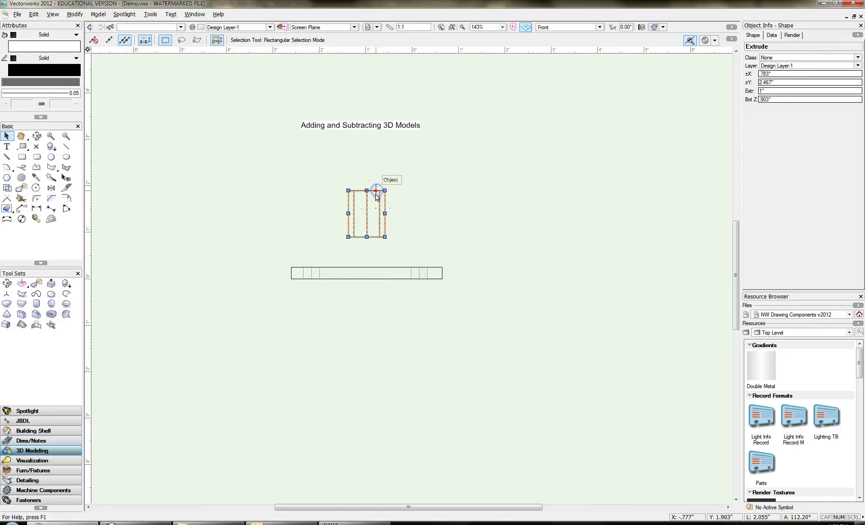
click(367, 239)
drag(364, 254, 366, 269)
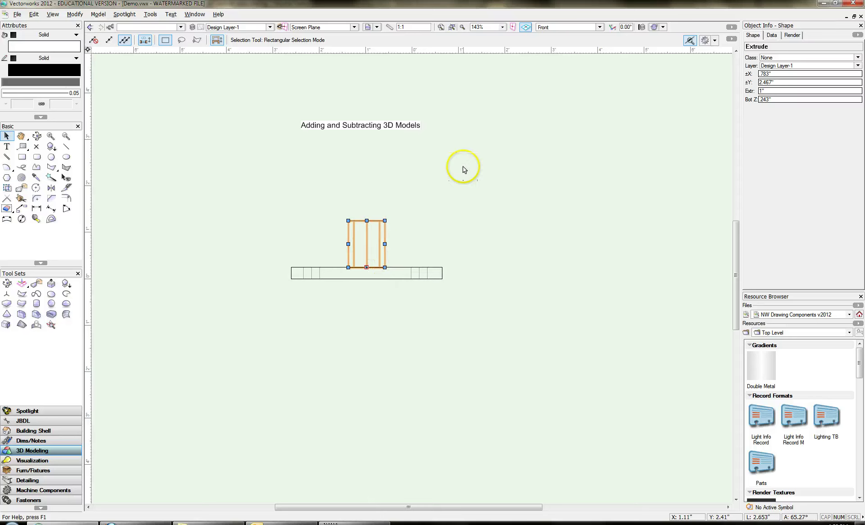
key(shift+Up)
key(shift+Up)
key(shift+Down)
key(shift+Down)
Show the plate and the two large cylinders in the Right Isometric view with nothing selected.
click(580, 27)
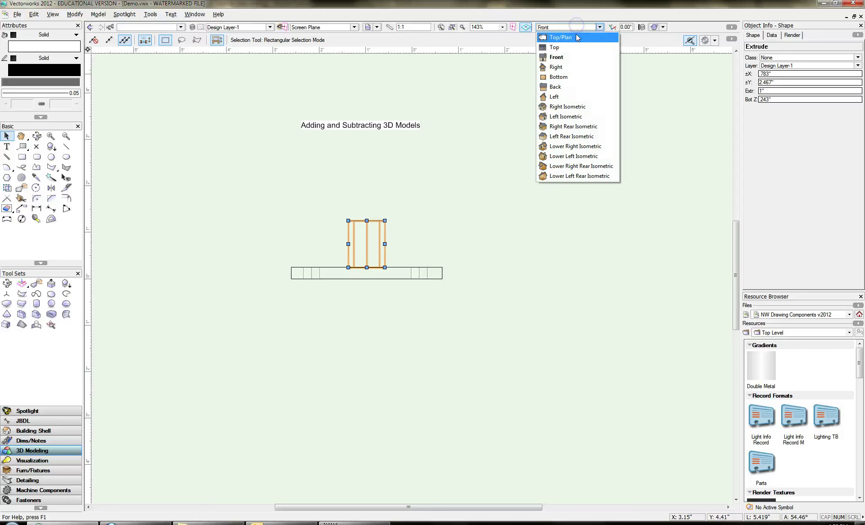
click(576, 38)
click(577, 106)
click(522, 190)
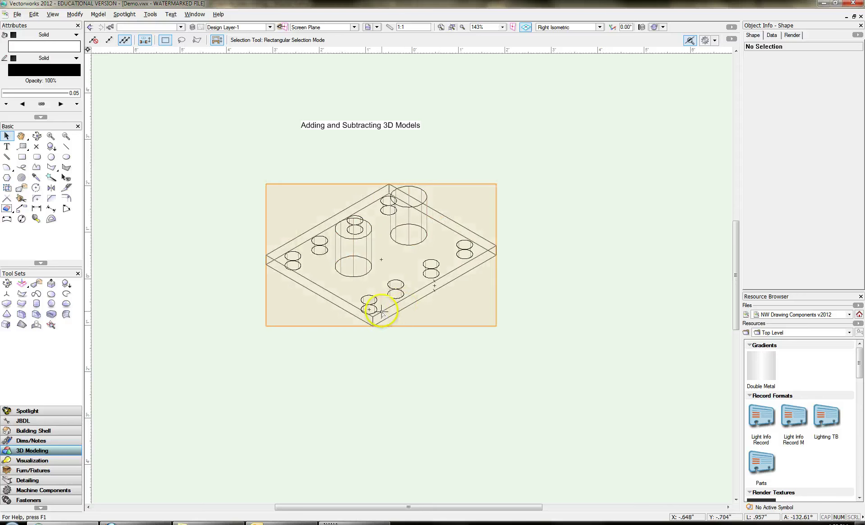
Try moving the plate away from the two large cylinders, and undo the move.
drag(383, 306, 534, 388)
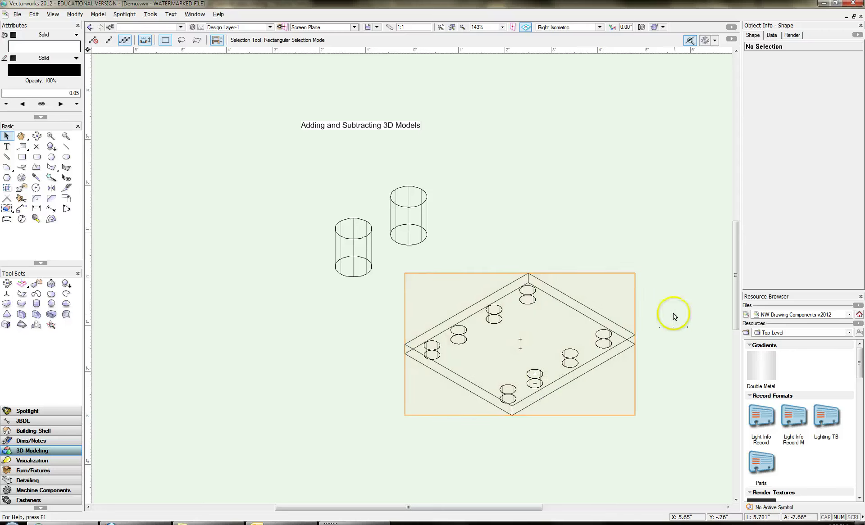
key(ctrl+z)
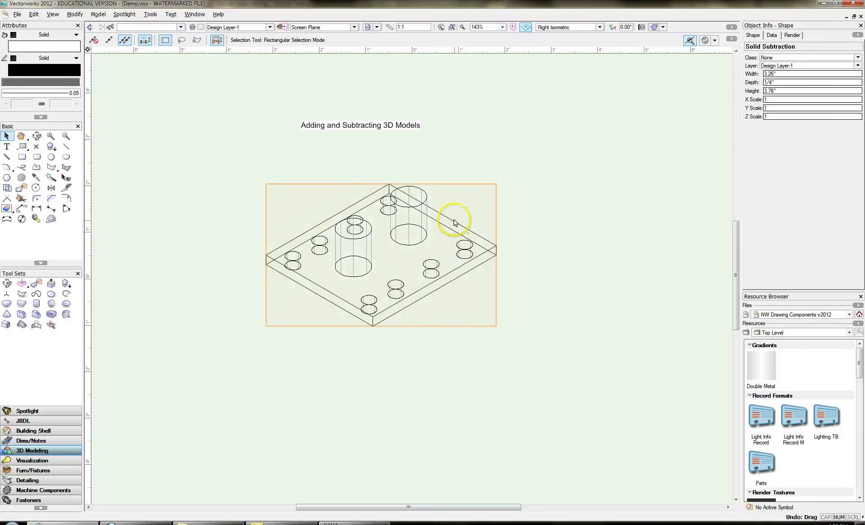
Select the plate and both large cylinders together, try moving them as a group, and undo the move.
drag(177, 155, 609, 396)
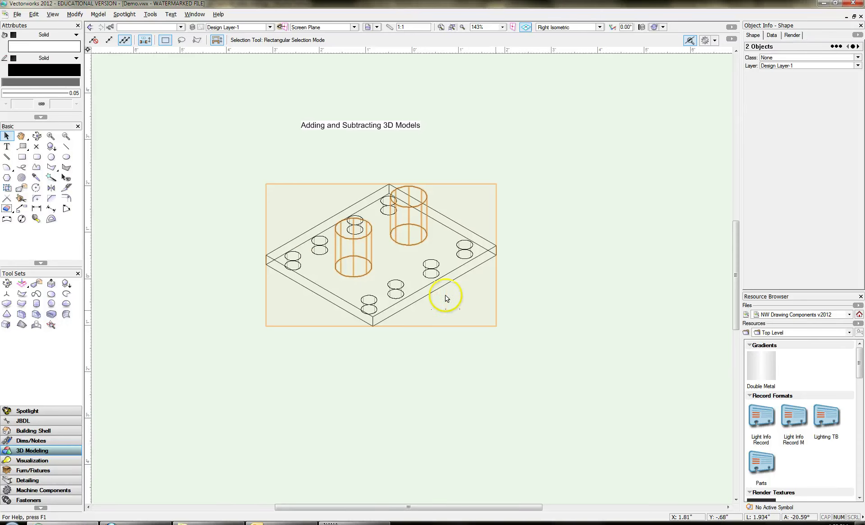
right_click(425, 288)
drag(425, 287, 540, 364)
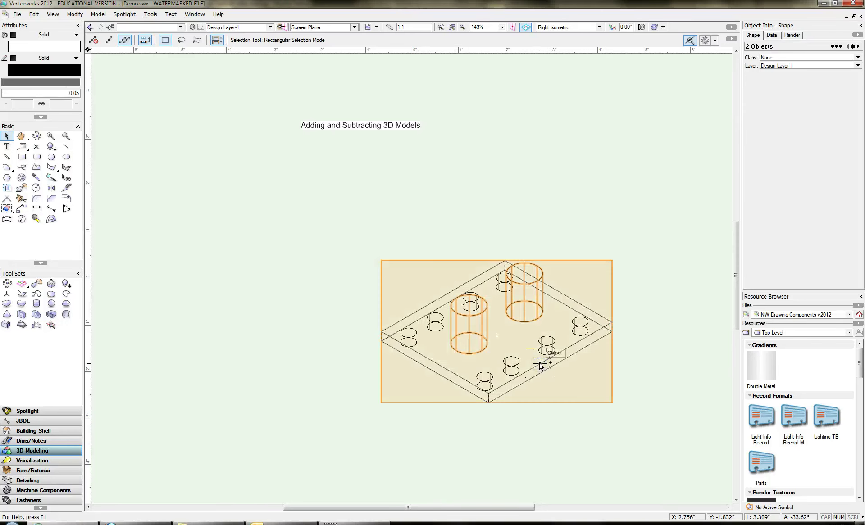
key(ctrl+z)
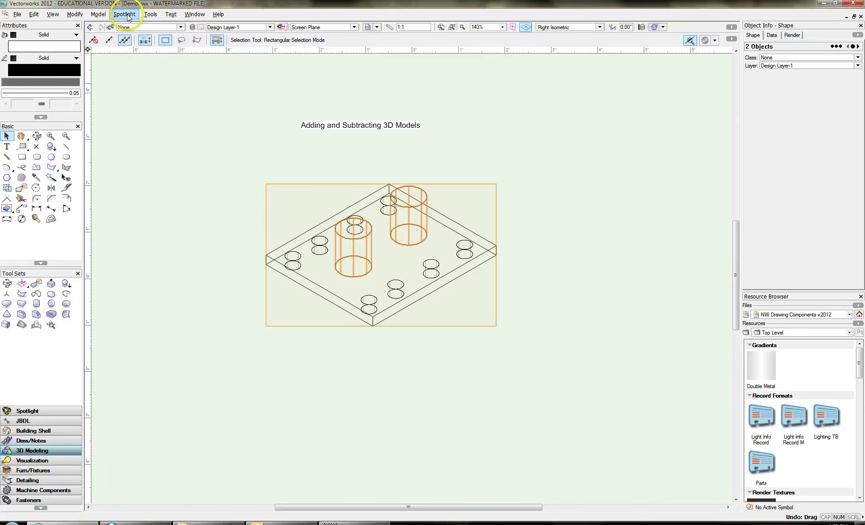
Join the selected plate and large cylinders with Add Solids, and shift the combined solid slightly closer to the title text.
click(98, 14)
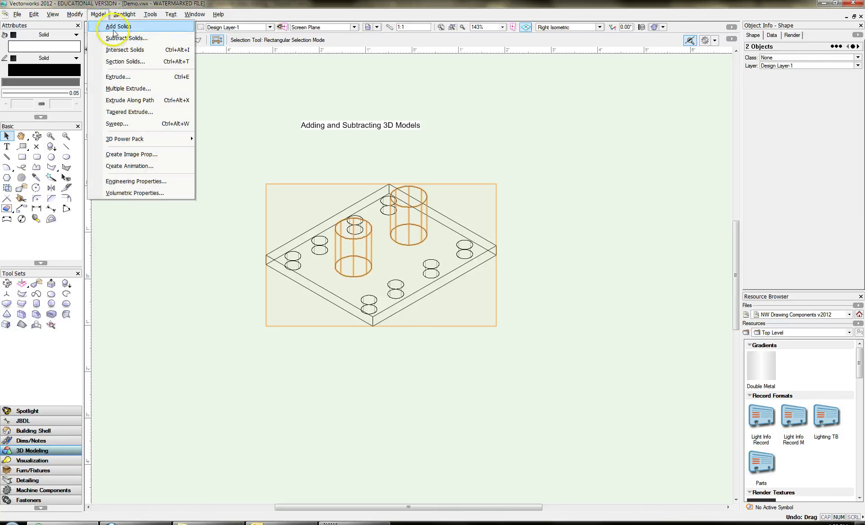
click(114, 30)
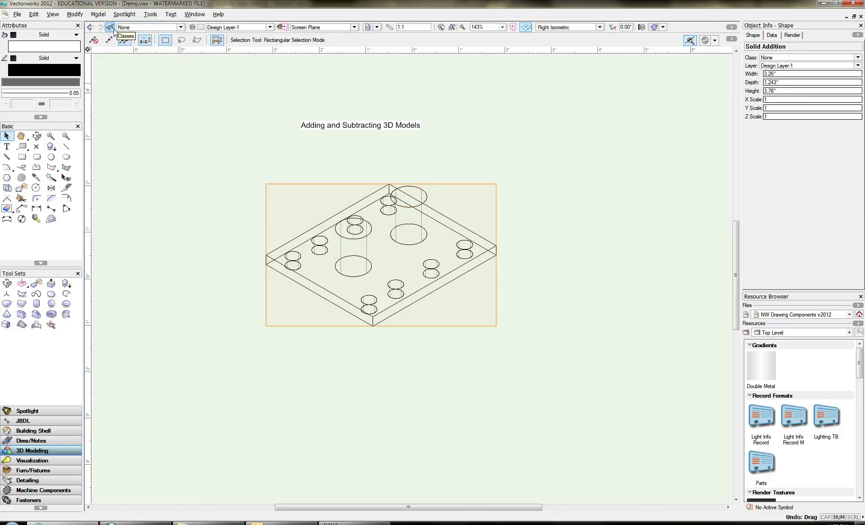
click(492, 164)
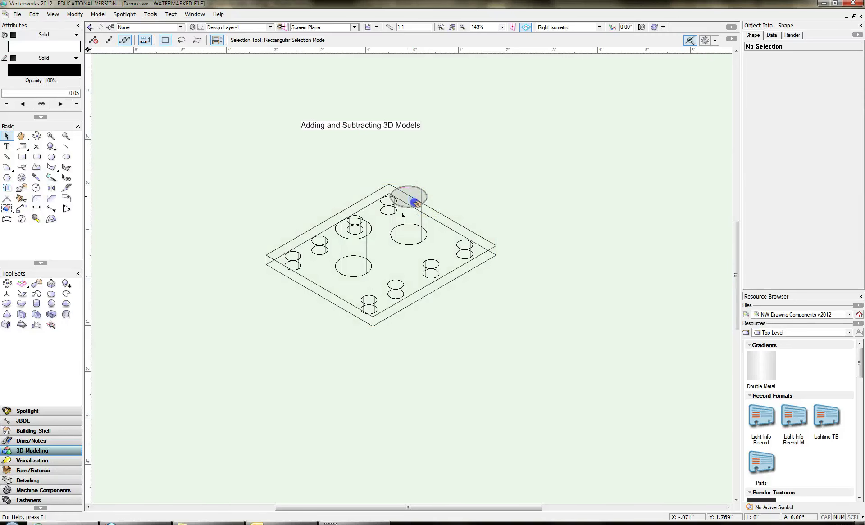
mouse_move(421, 206)
mouse_down()
mouse_move(450, 222)
mouse_move(525, 227)
mouse_move(522, 216)
mouse_move(392, 141)
mouse_move(400, 166)
mouse_up()
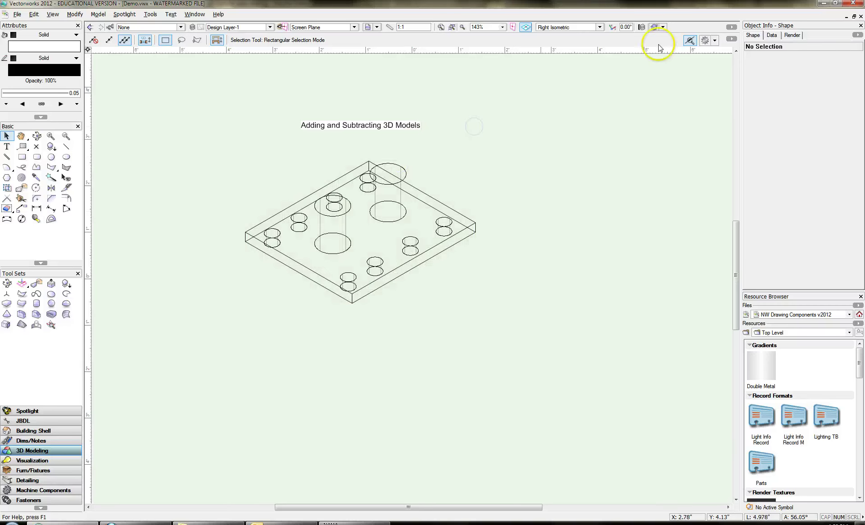
Render the combined solid in Fast Renderworks with nothing selected, and return the drawing to the Top/Plan view.
click(663, 28)
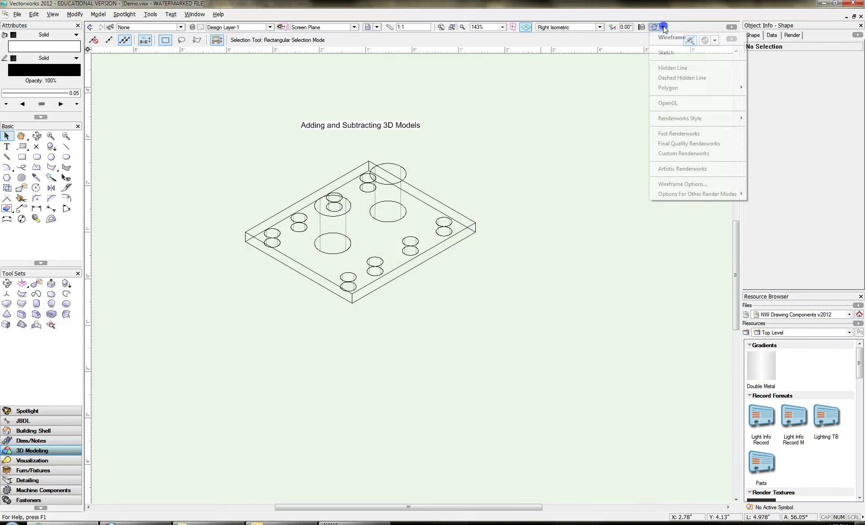
click(679, 134)
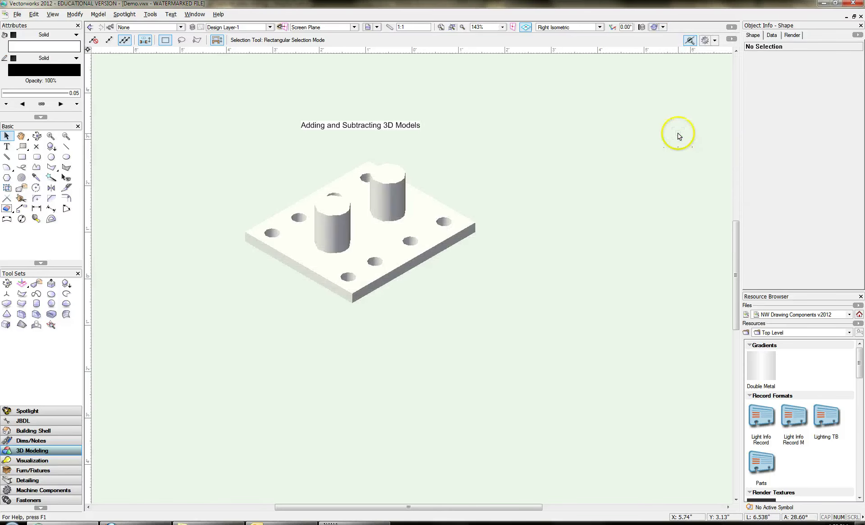
click(394, 232)
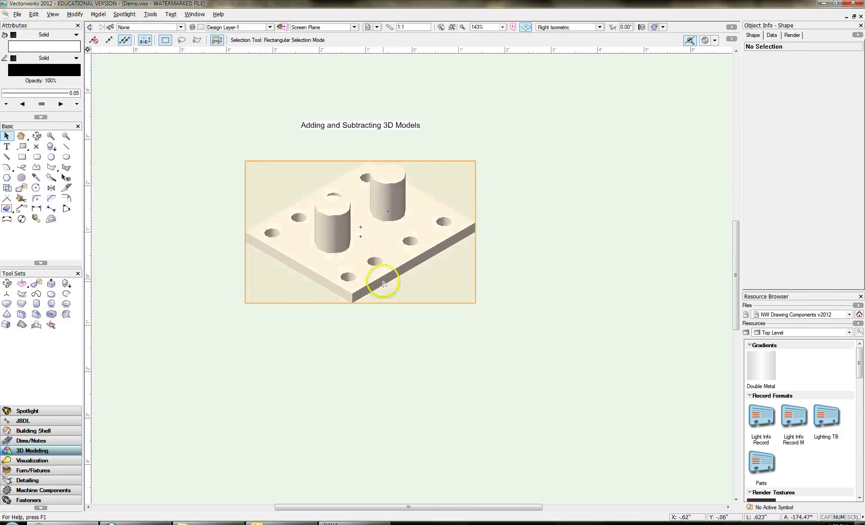
click(553, 199)
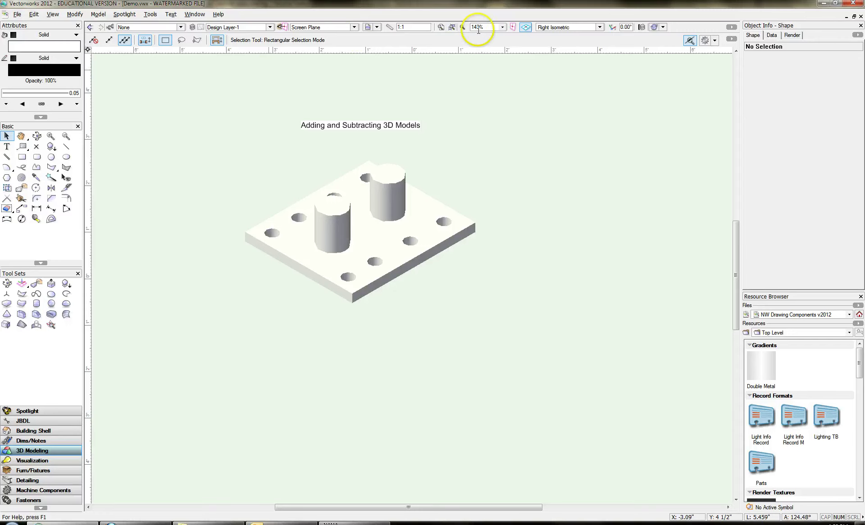
click(559, 27)
click(558, 37)
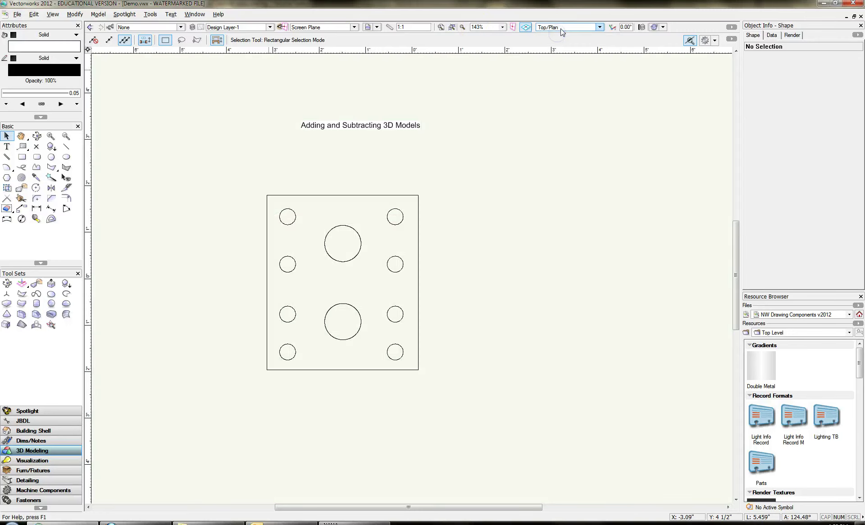